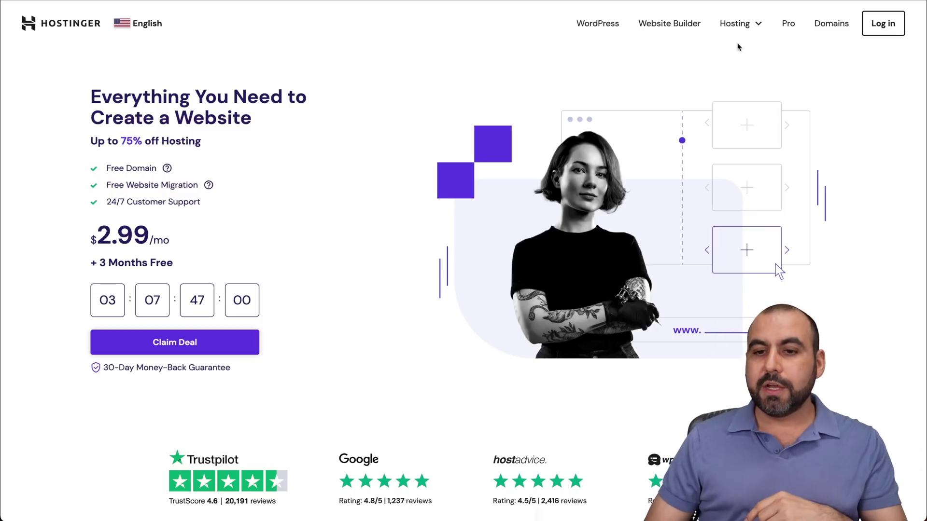
- Open Hostinger's web hosting offer and bring up its plan comparison
click(741, 25)
click(701, 61)
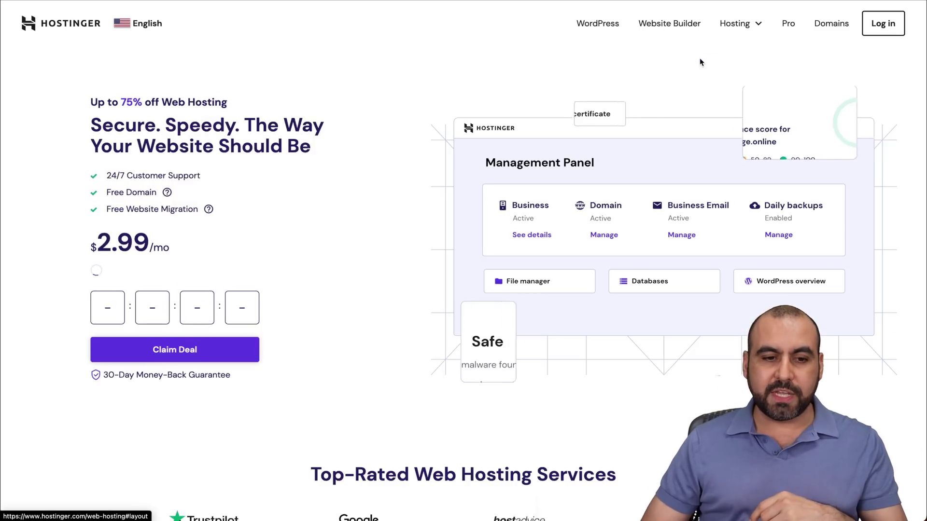
scroll(438, 392, down, 8)
scroll(440, 396, down, 4)
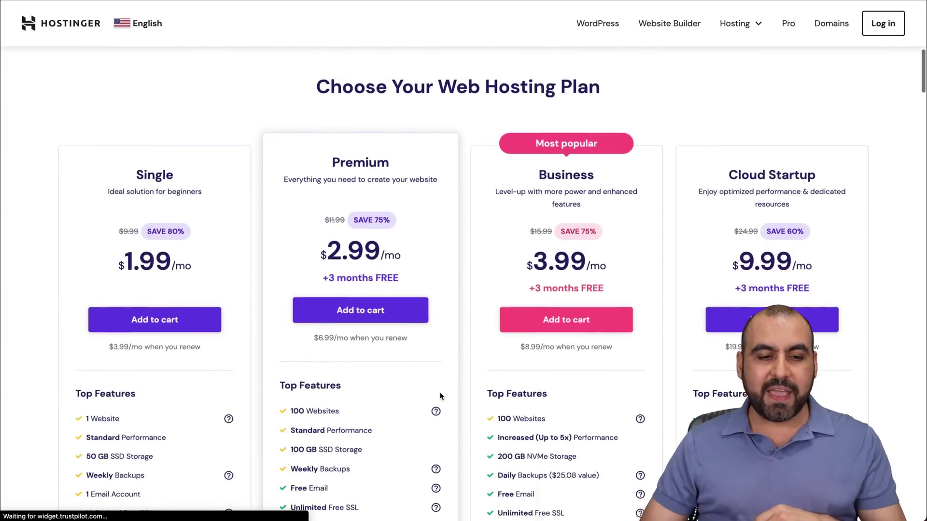
mouse_move(440, 393)
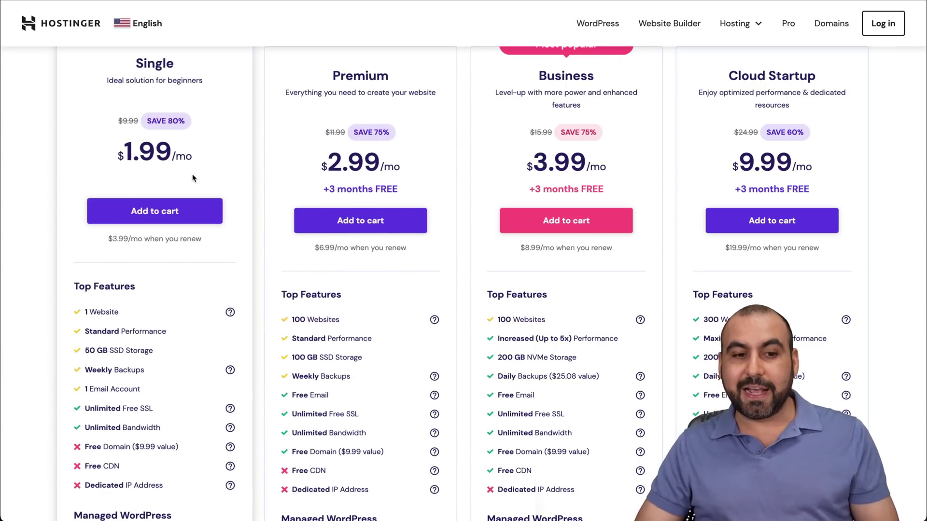
- Compare the features and prices of the Single, Premium, Business and Cloud Startup plans, including the Business plan's Object Cache explanation
scroll(438, 187, up, 1)
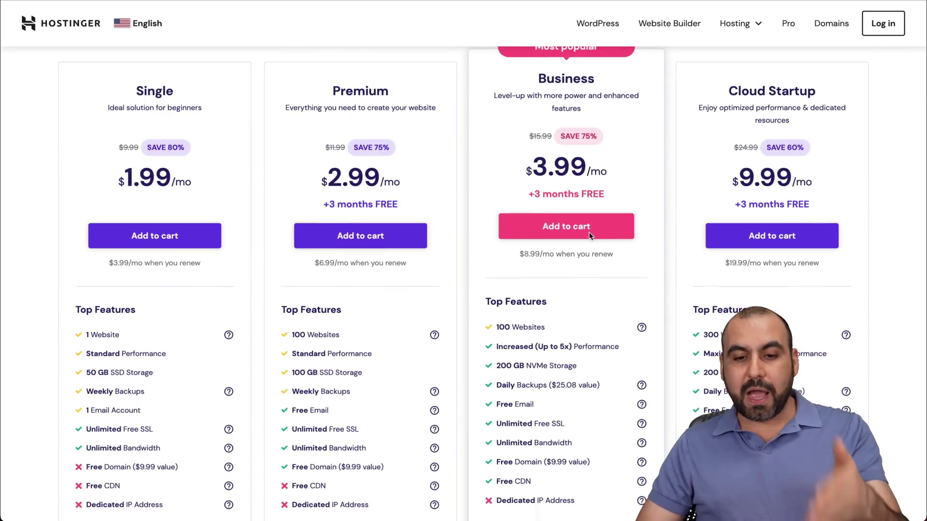
scroll(581, 149, down, 1)
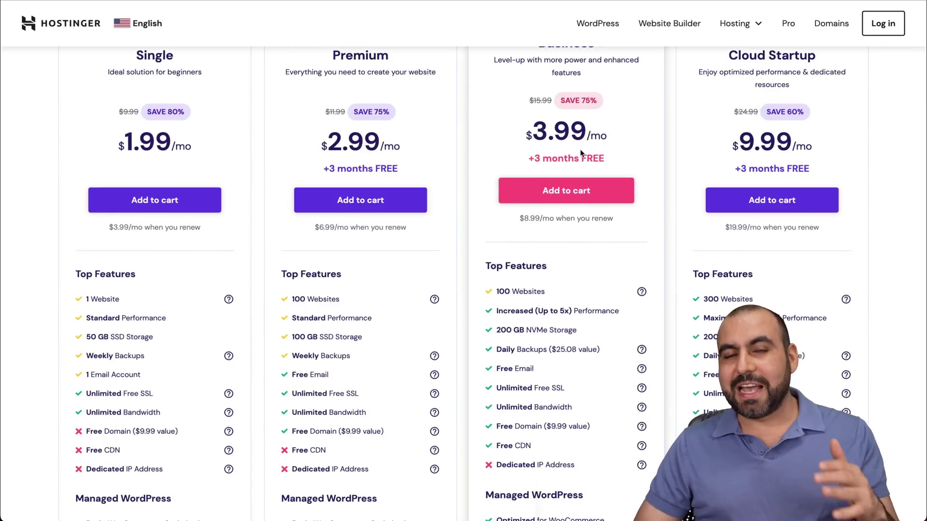
scroll(580, 153, down, 1)
scroll(580, 153, down, 4)
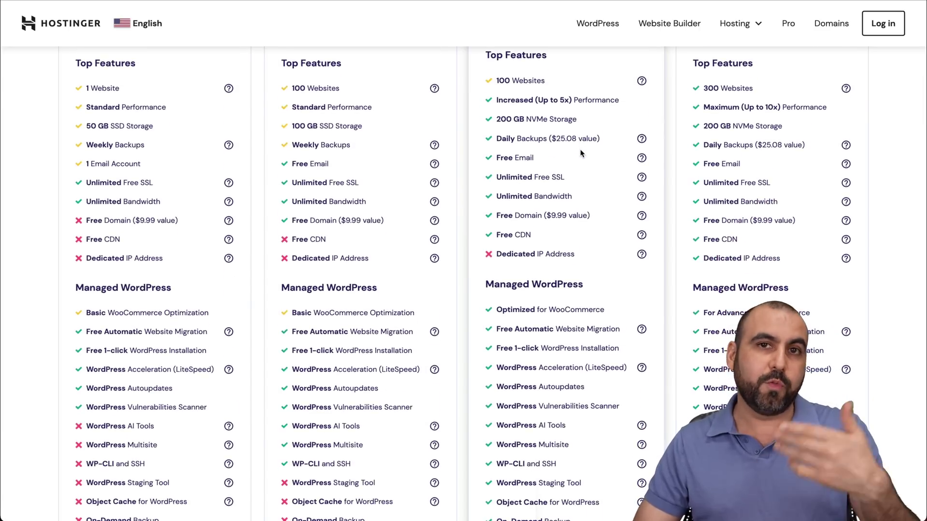
scroll(580, 153, down, 5)
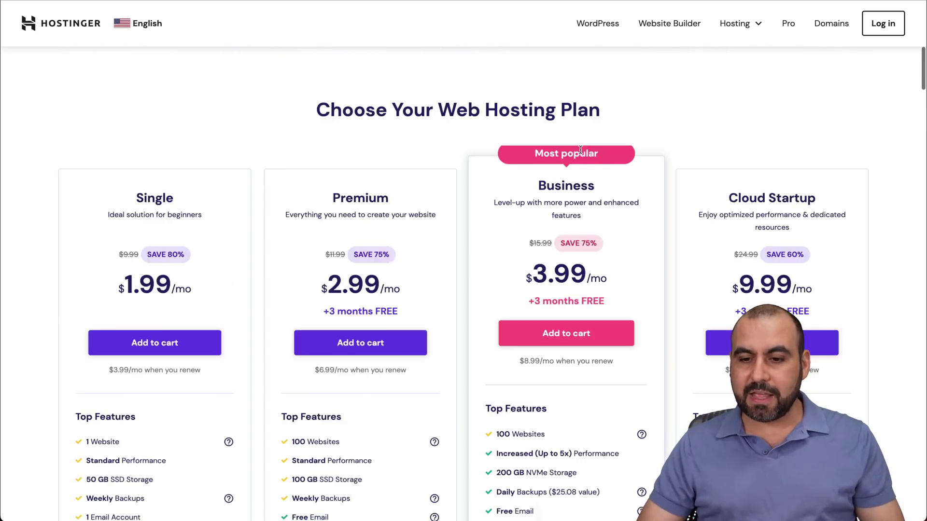
scroll(580, 153, down, 10)
scroll(580, 153, down, 5)
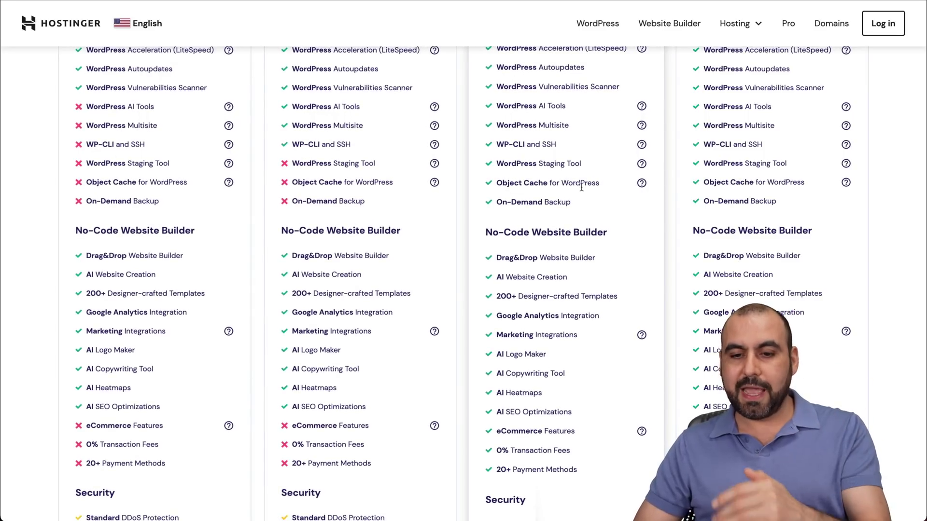
scroll(668, 188, up, 10)
scroll(670, 187, down, 10)
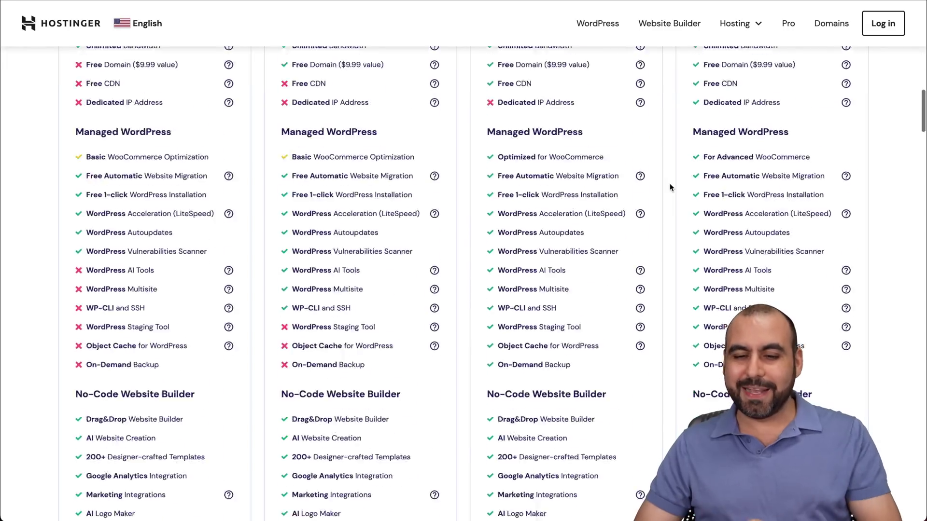
mouse_move(641, 225)
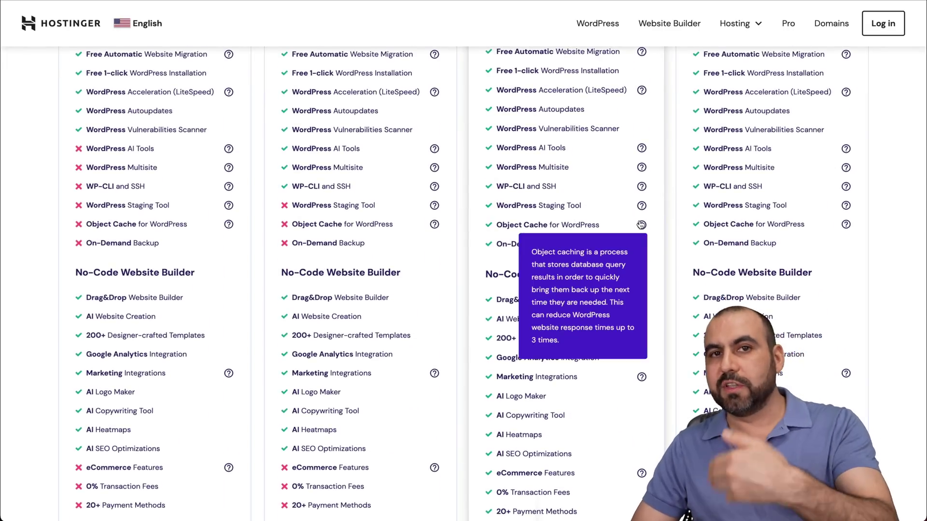
scroll(446, 259, up, 10)
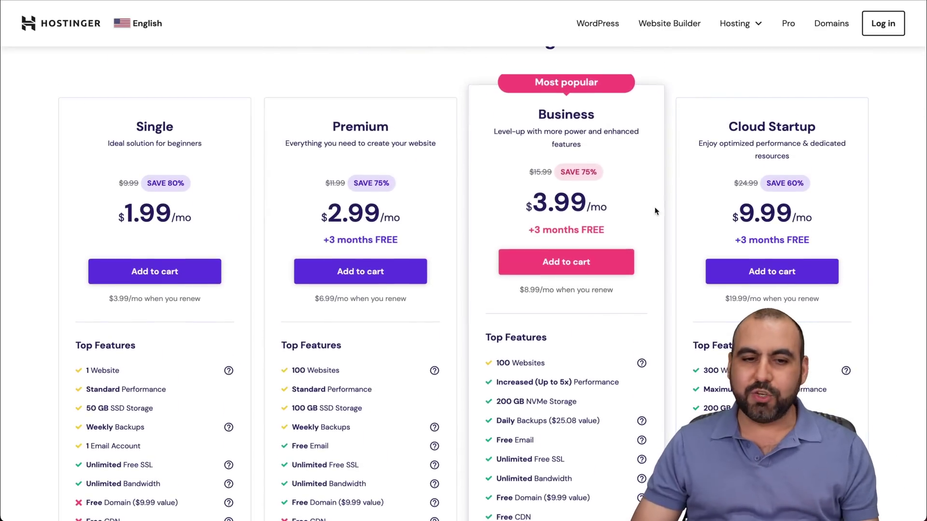
- Add the Business web hosting plan to the cart and dismiss the coupon extension's offer
click(604, 268)
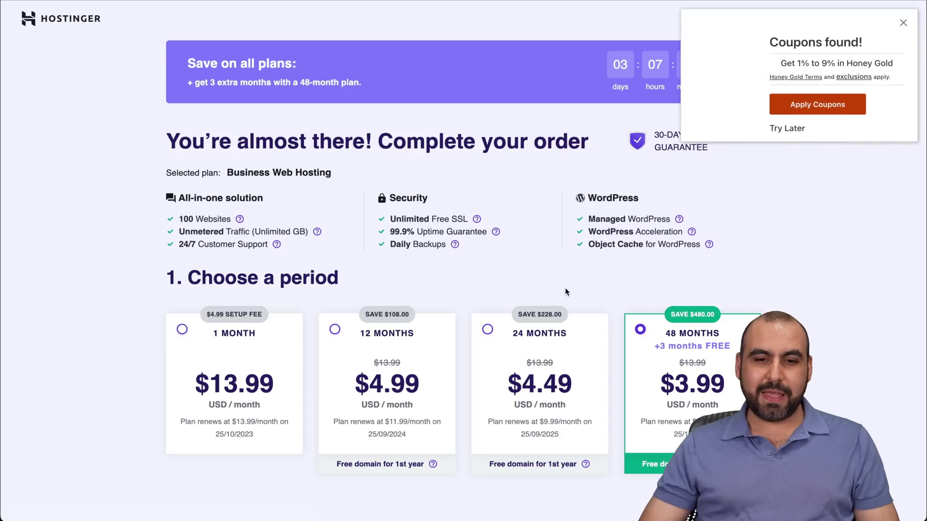
click(905, 29)
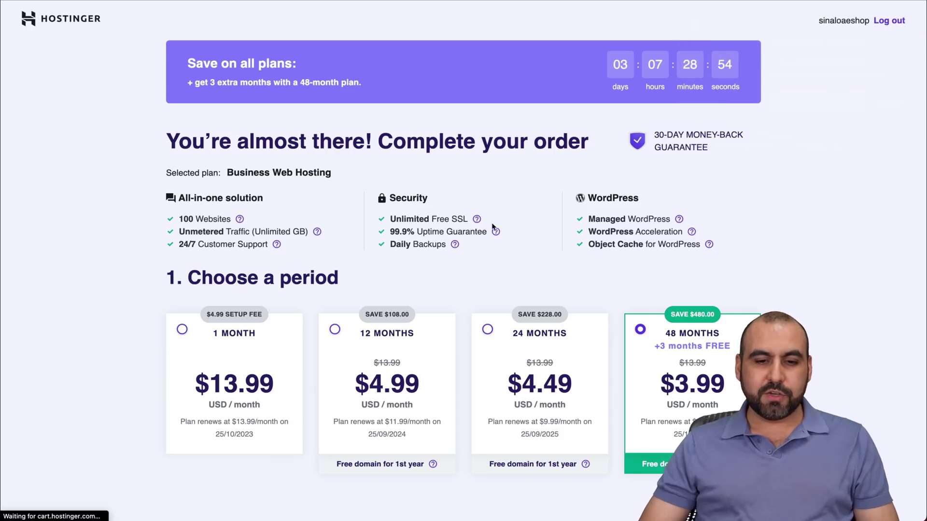
- Apply the coupon code SAASMASTER to the 48-month Business Web Hosting order
scroll(459, 238, down, 4)
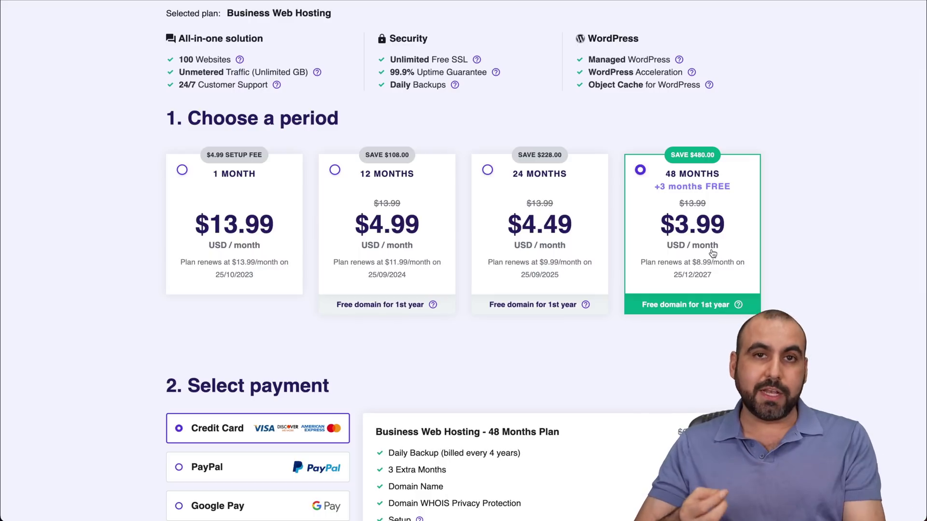
scroll(713, 253, down, 8)
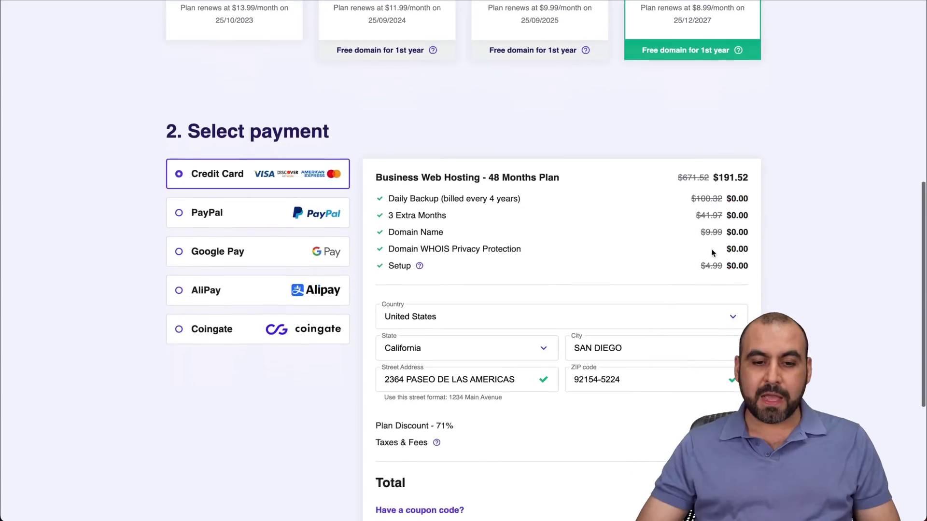
scroll(712, 249, down, 2)
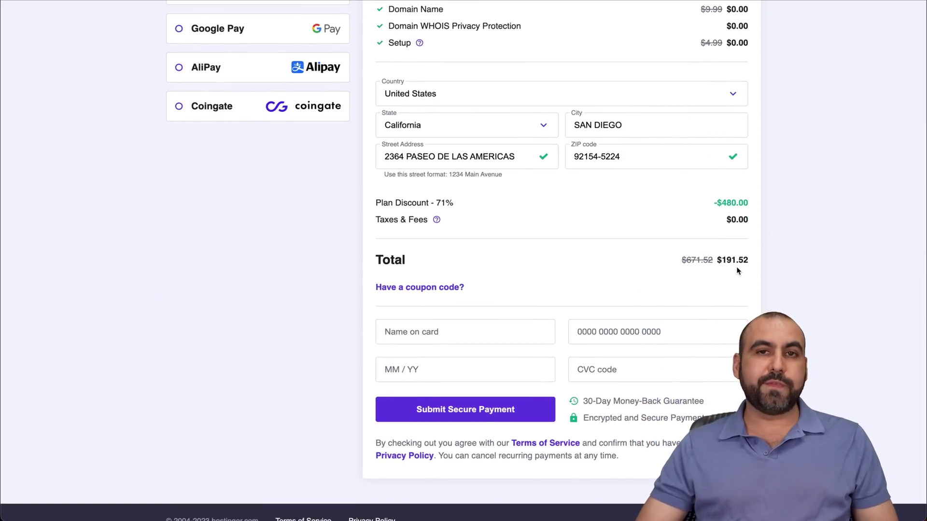
click(434, 288)
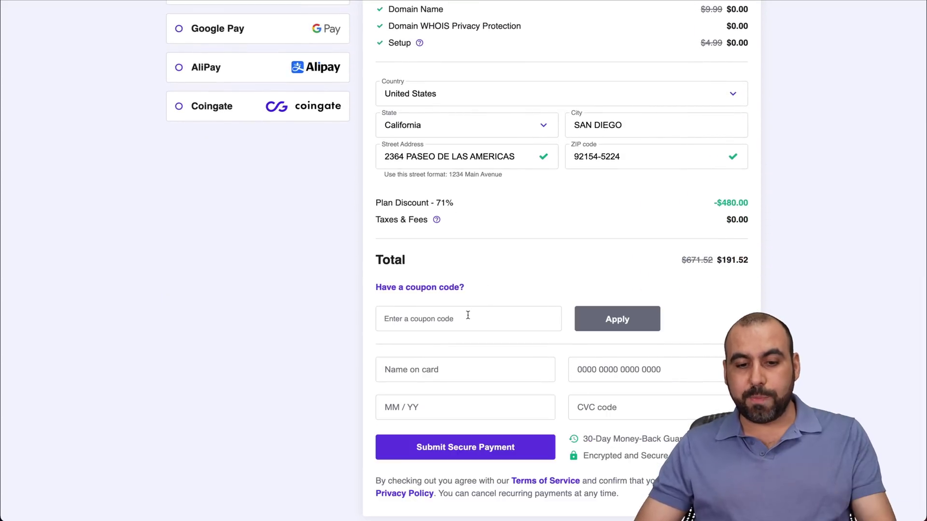
click(467, 315)
text(SAASMATET)
key(BackSpace)
key(BackSpace)
key(BackSpace)
text(C)
key(BackSpace)
text(SETER)
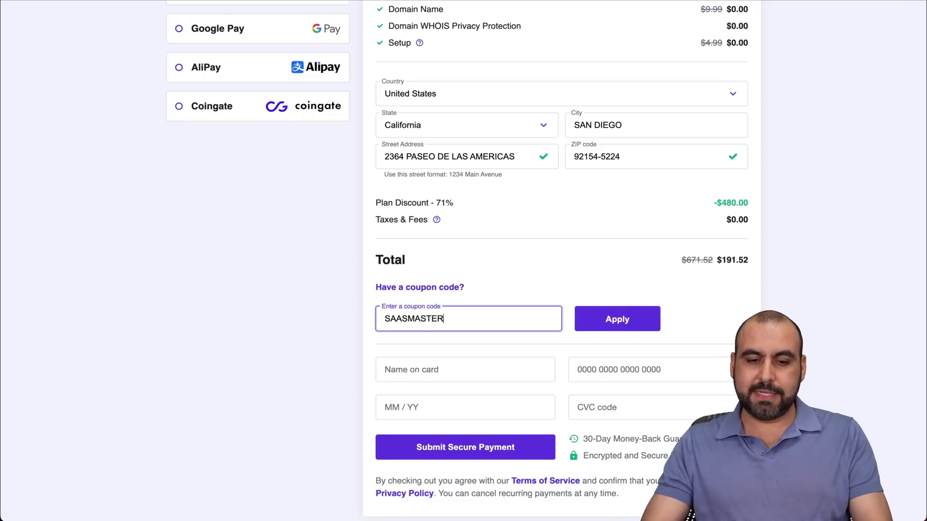
click(646, 316)
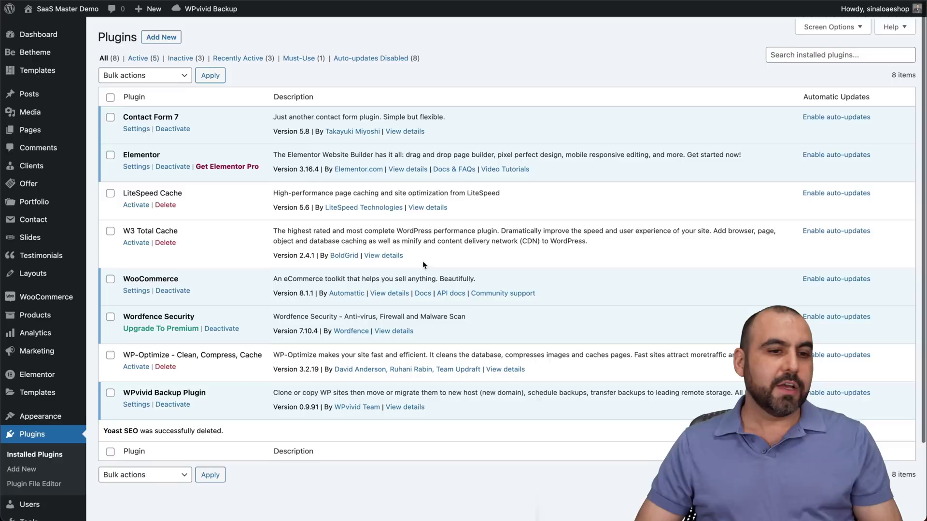
- In the WordPress admin, search the plugins available to add for "cache"
scroll(422, 265, down, 1)
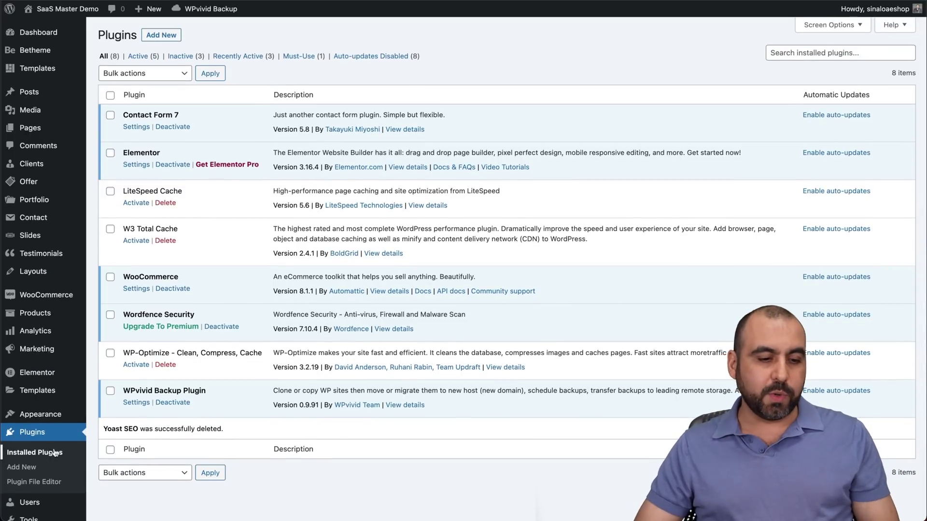
click(167, 37)
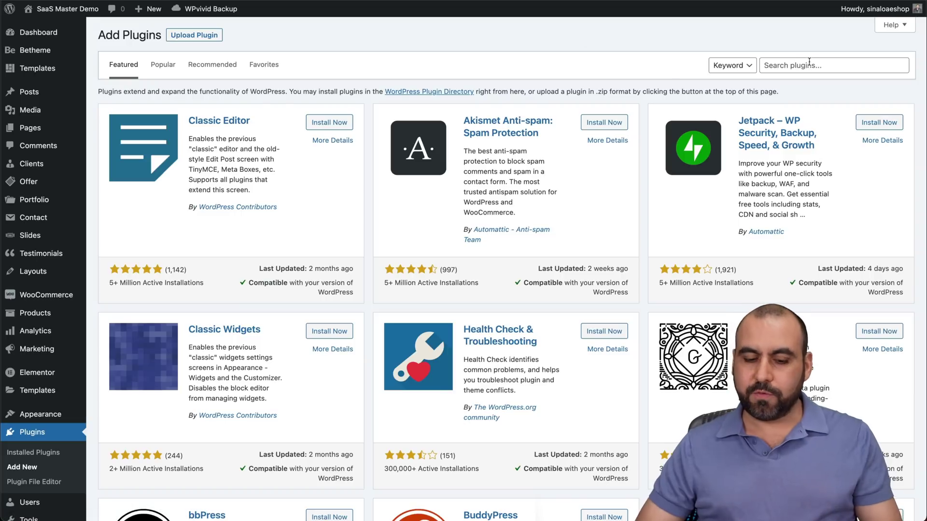
click(809, 62)
text(cacha)
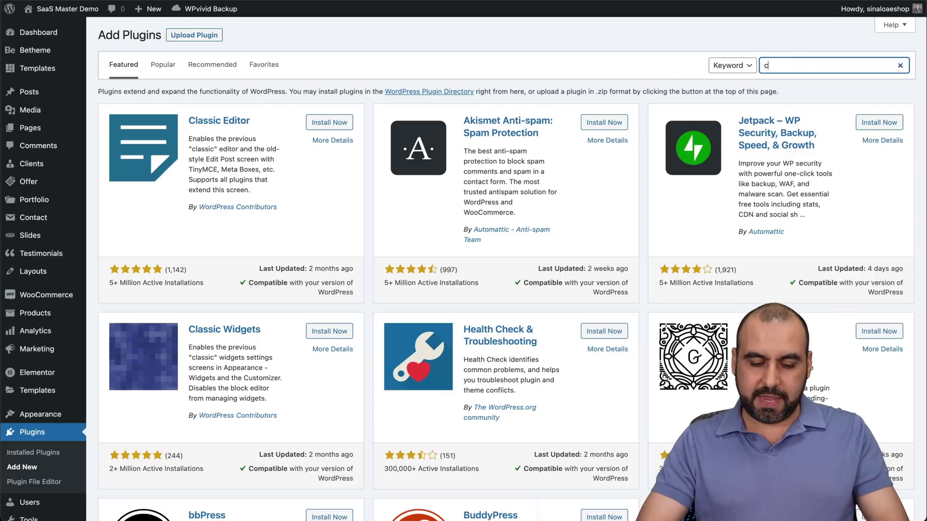
key(BackSpace)
text(e)
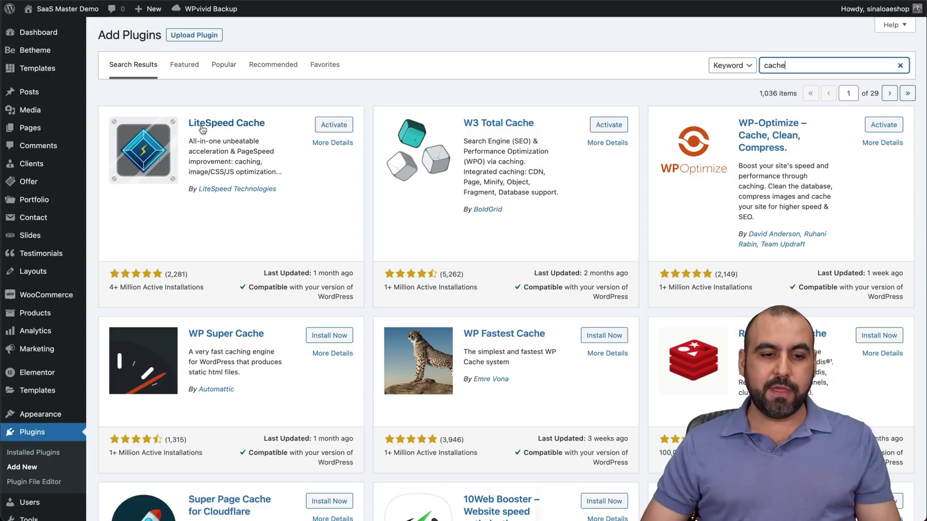
- Activate the LiteSpeed Cache plugin and dismiss the resulting notices on the installed plugins page
click(331, 130)
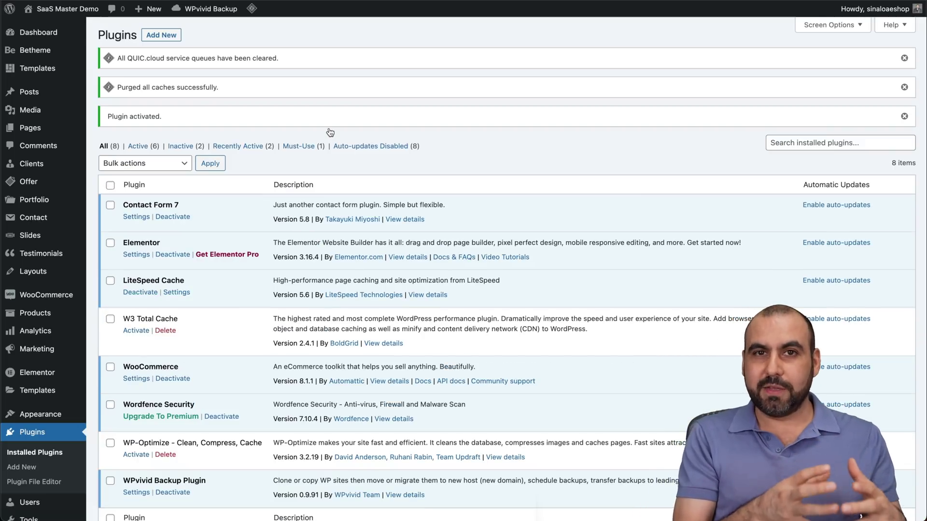
click(904, 58)
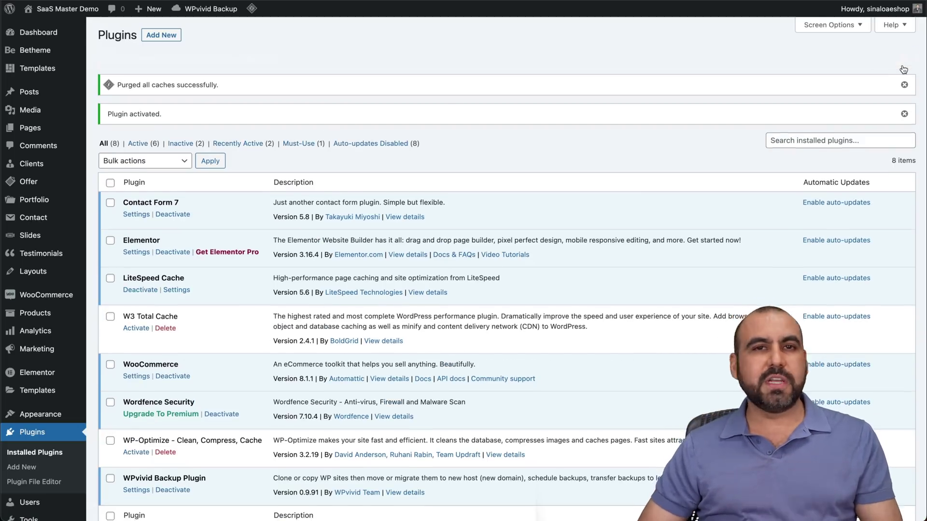
click(904, 58)
click(904, 59)
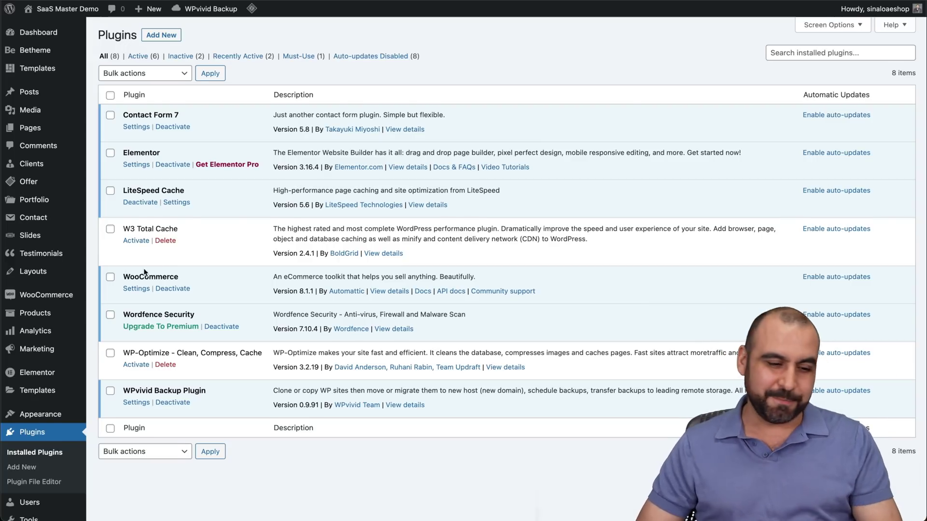
- Open the LiteSpeed Cache dashboard and go on to its standard configuration presets
scroll(48, 376, down, 3)
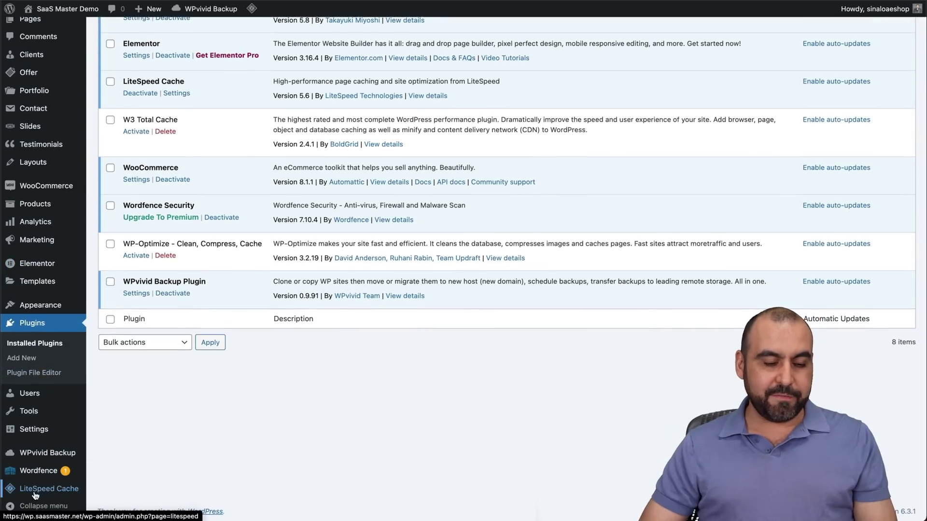
mouse_move(50, 493)
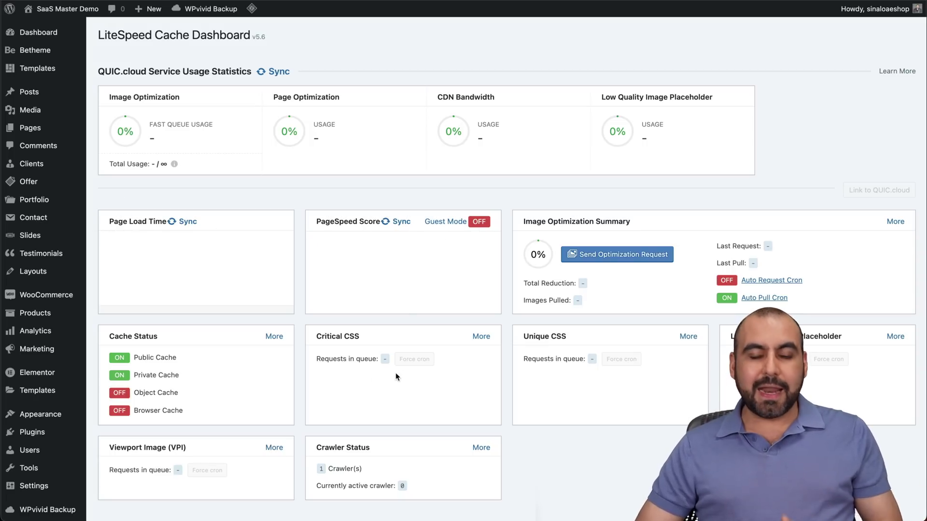
scroll(381, 372, down, 3)
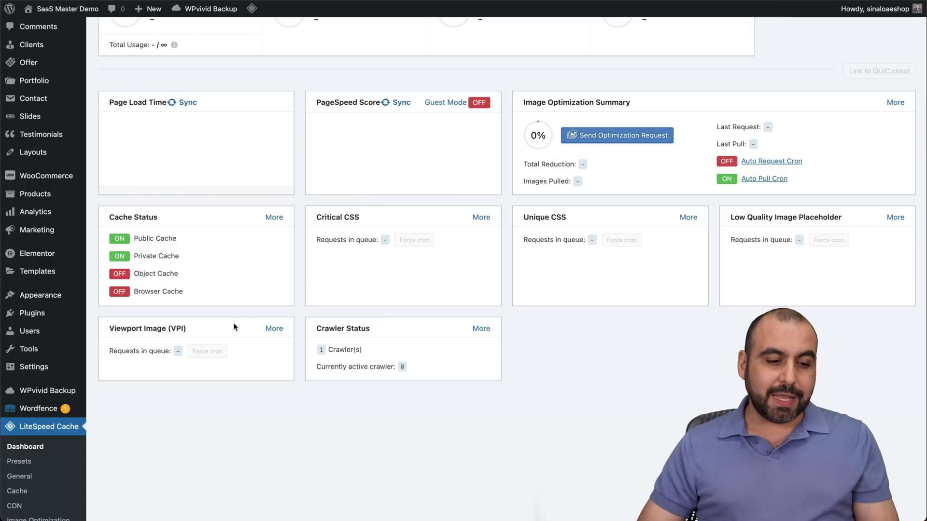
click(56, 461)
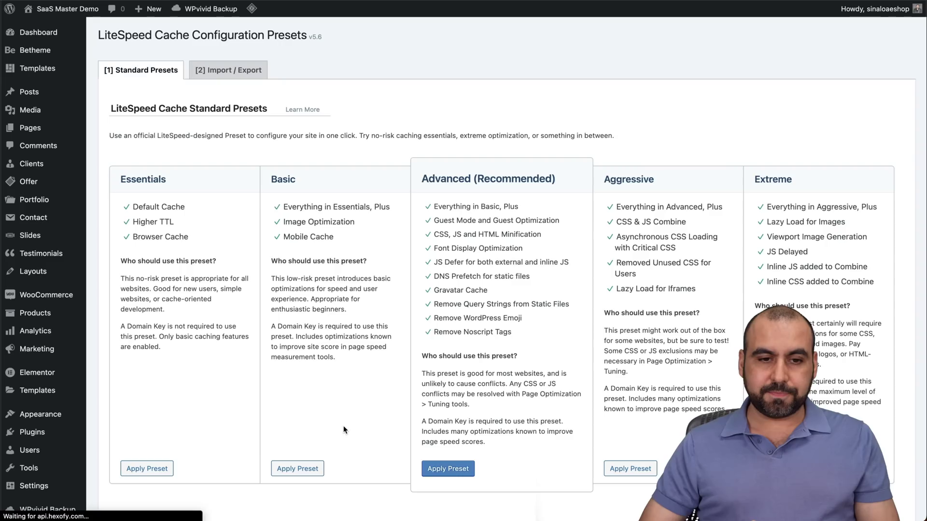
scroll(343, 426, down, 1)
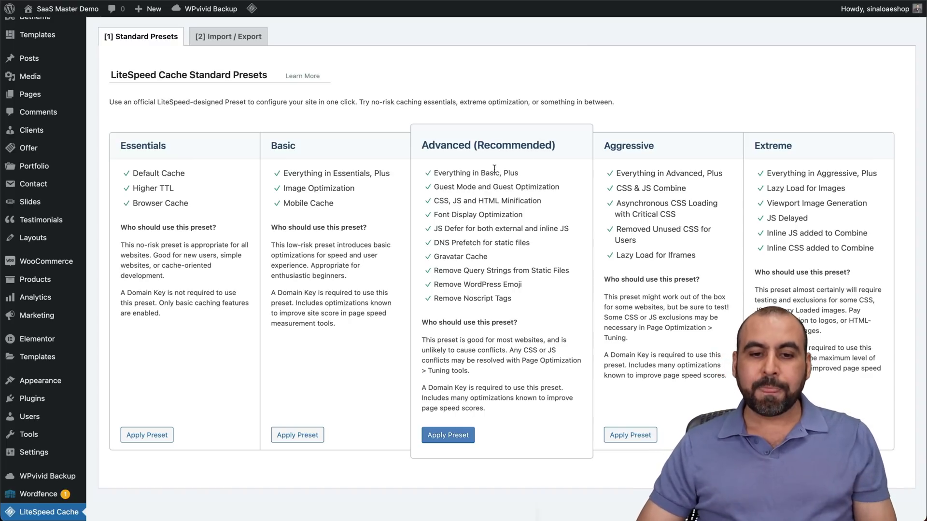
- Apply the Advanced (Recommended) LiteSpeed Cache preset, accepting the replacement of the current settings
click(464, 437)
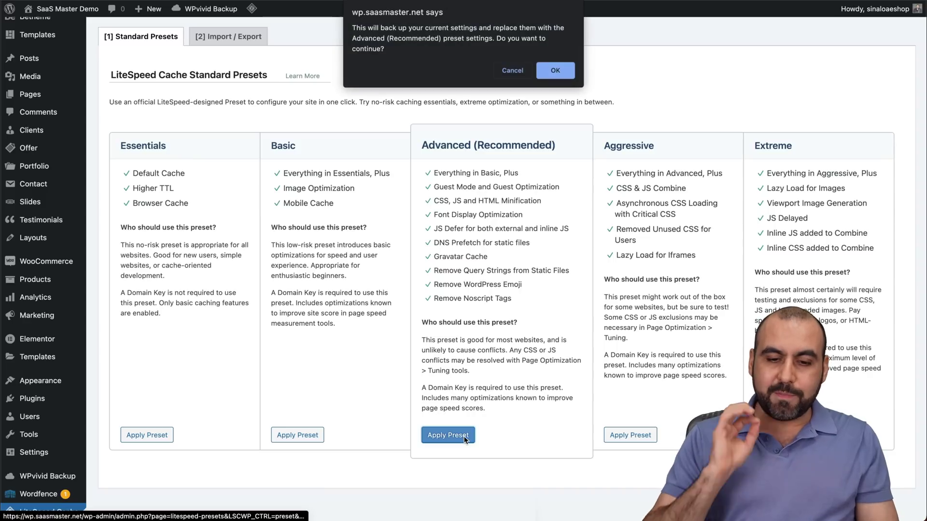
click(555, 77)
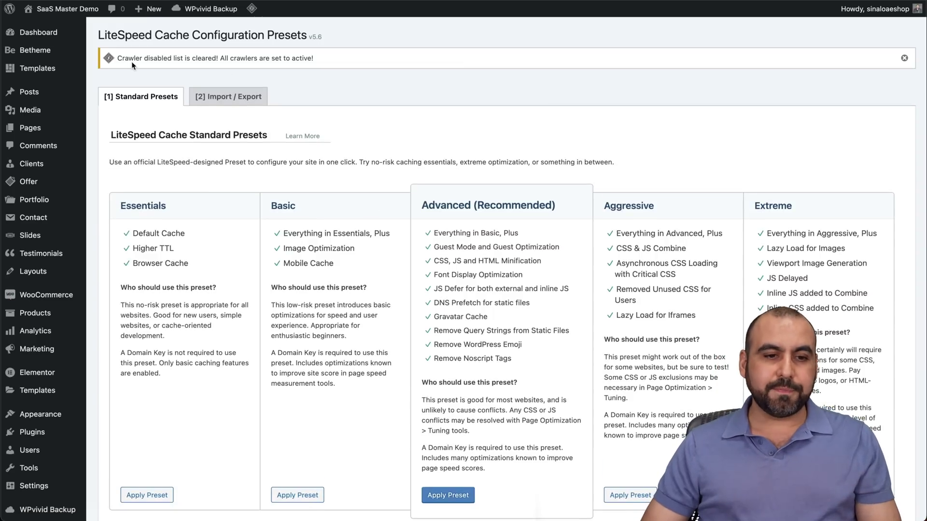
scroll(453, 368, down, 2)
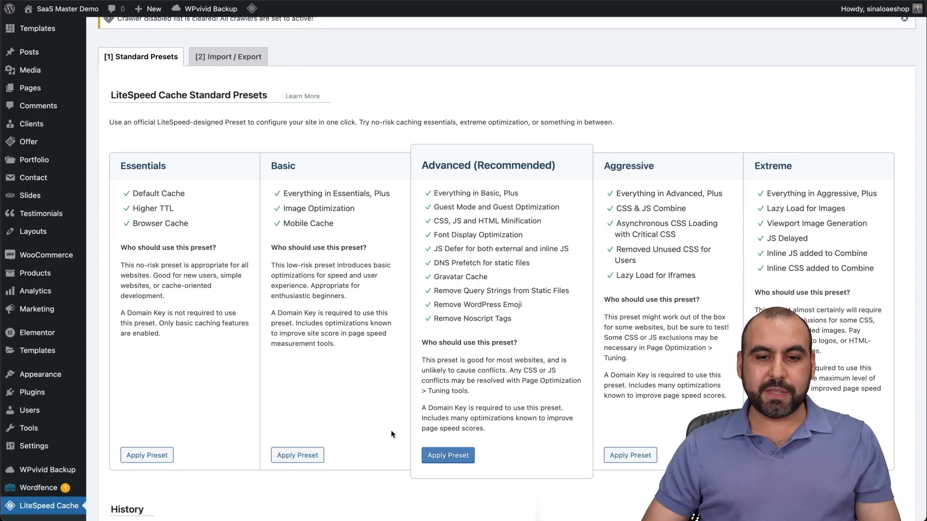
scroll(386, 363, up, 2)
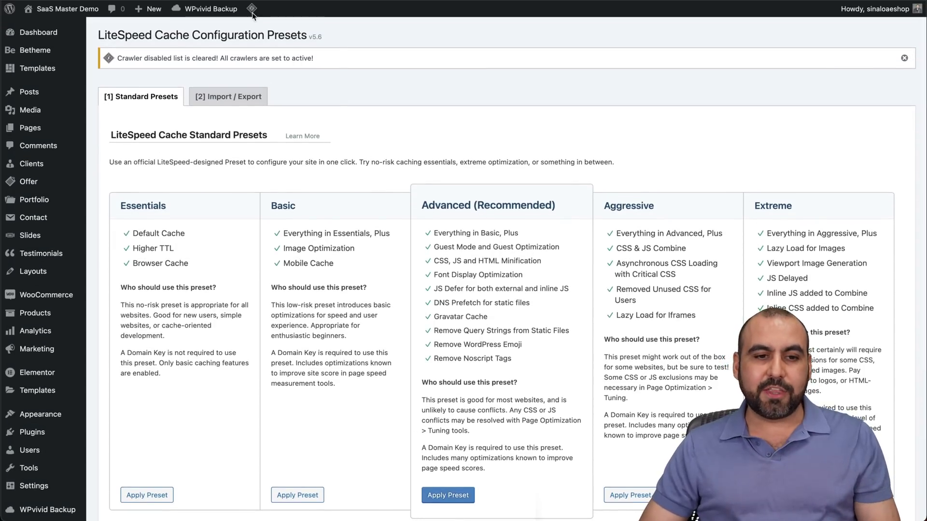
- Open the LiteSpeed Cache general settings and review the domain key, guest mode, guest optimization, server IP and notification options
mouse_move(251, 11)
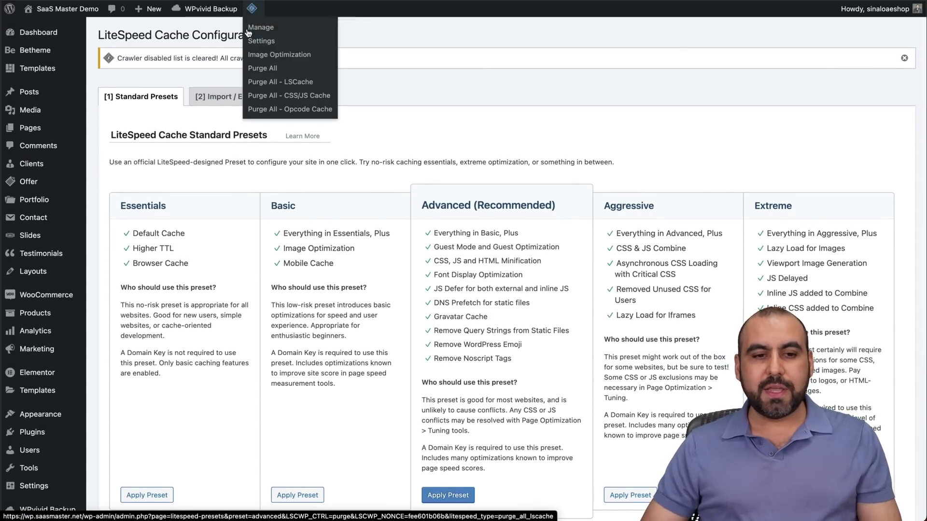
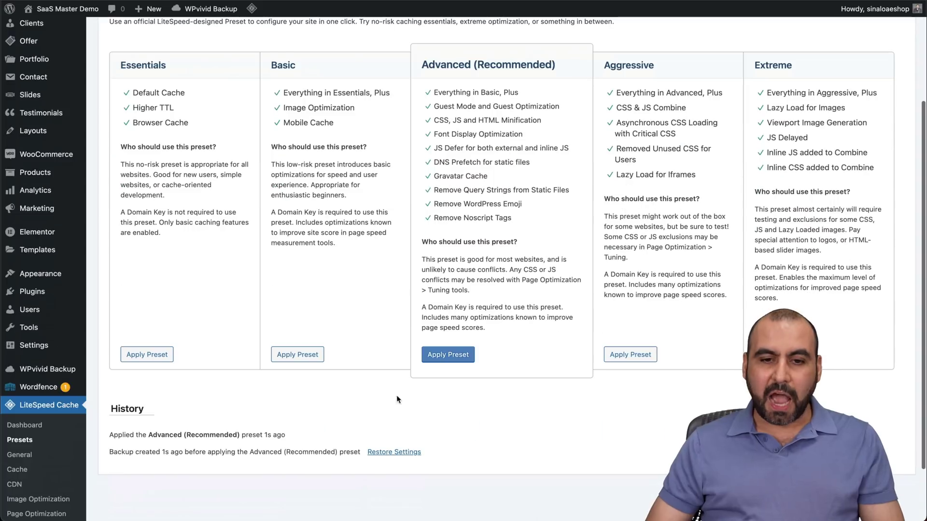
scroll(340, 371, down, 1)
scroll(340, 375, down, 2)
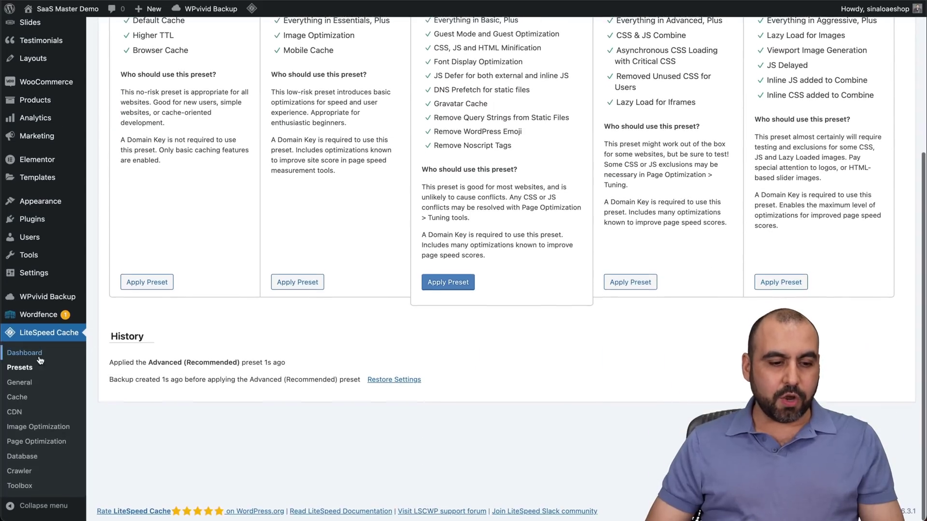
click(19, 384)
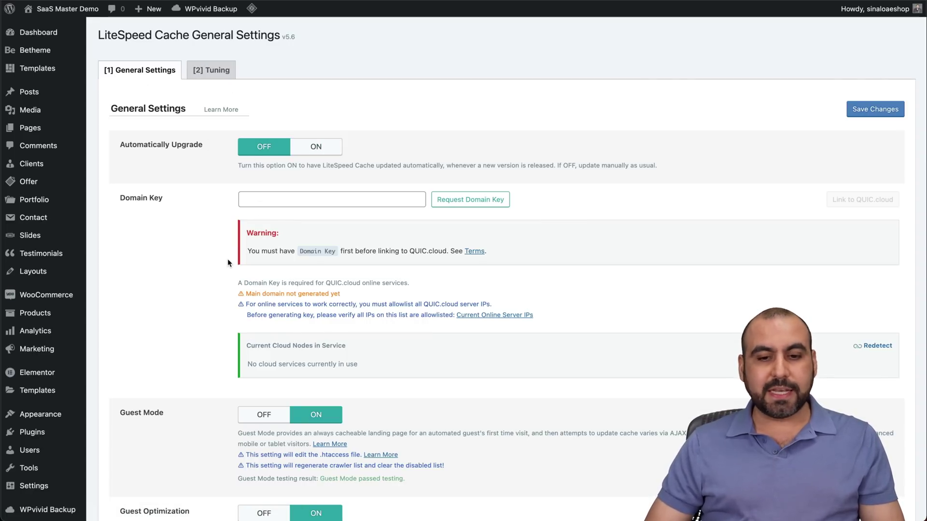
scroll(228, 260, down, 2)
scroll(227, 260, down, 2)
scroll(227, 263, down, 3)
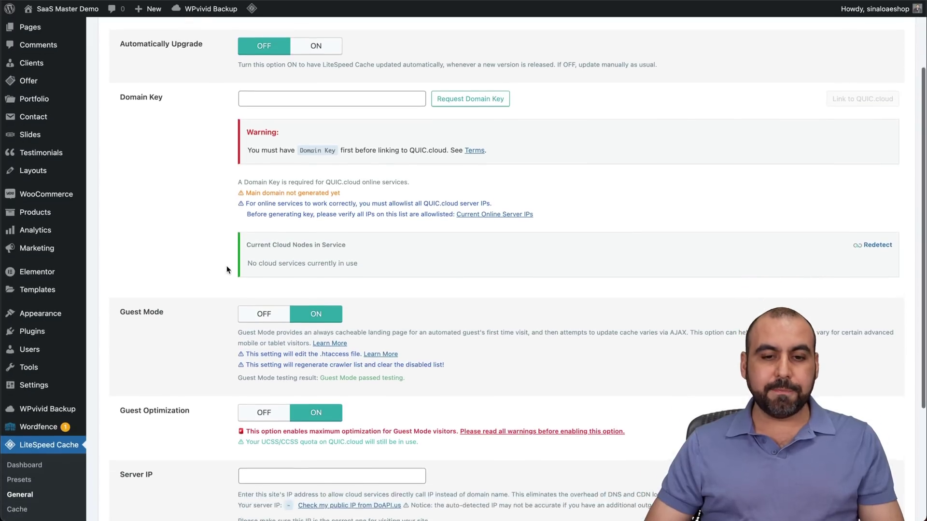
scroll(416, 179, down, 4)
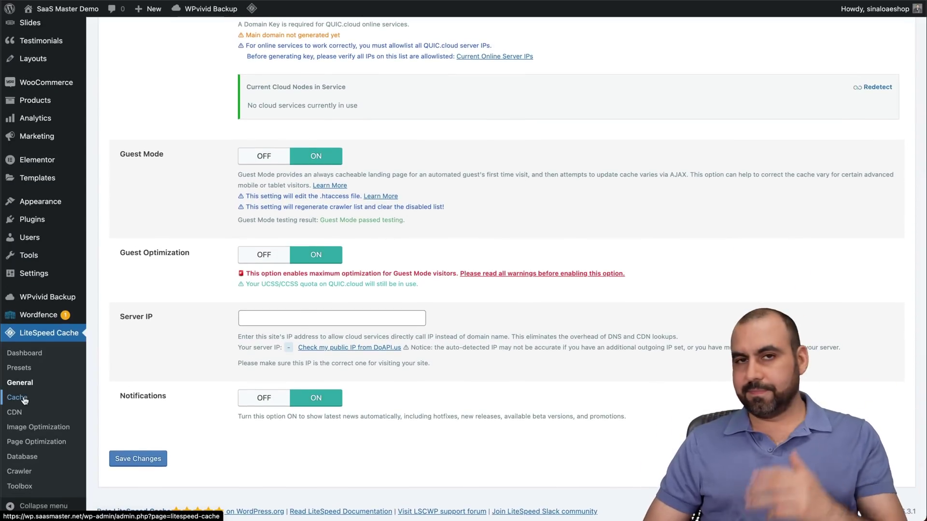
scroll(24, 400, up, 5)
scroll(24, 399, down, 4)
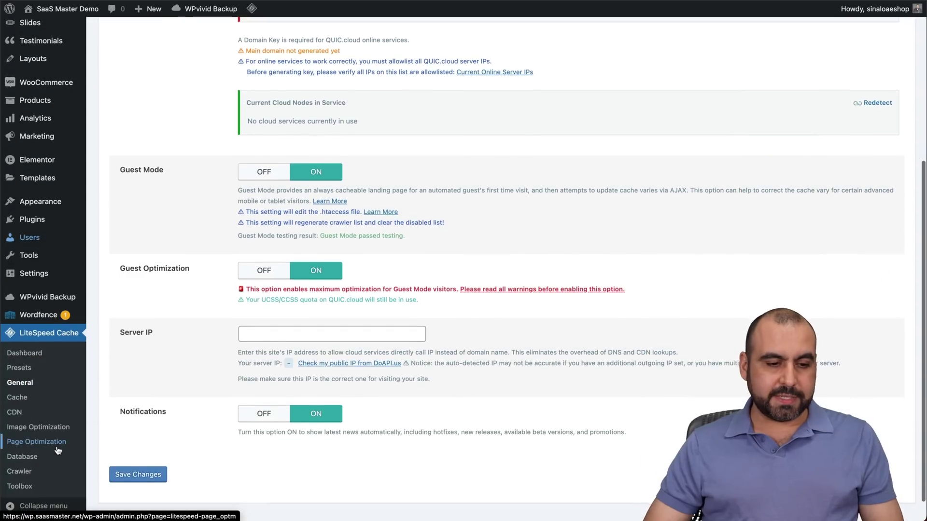
- Open the LiteSpeed Cache cache settings and review the cache control options through to the dropped query strings
click(25, 399)
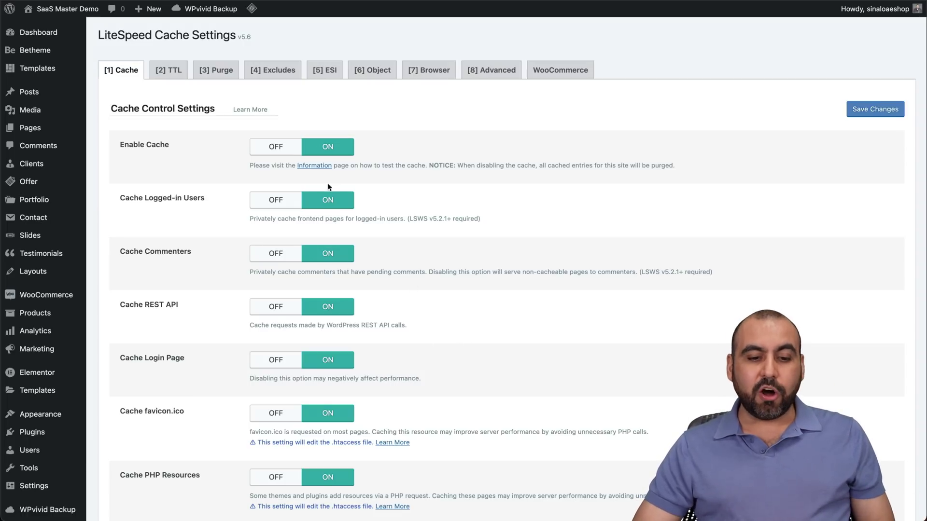
scroll(330, 476, down, 4)
scroll(330, 476, down, 10)
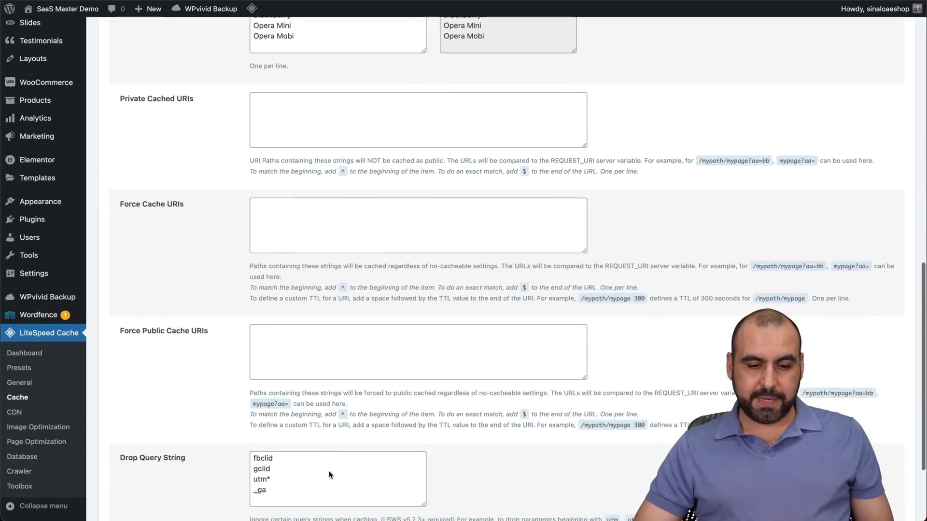
scroll(329, 471, up, 15)
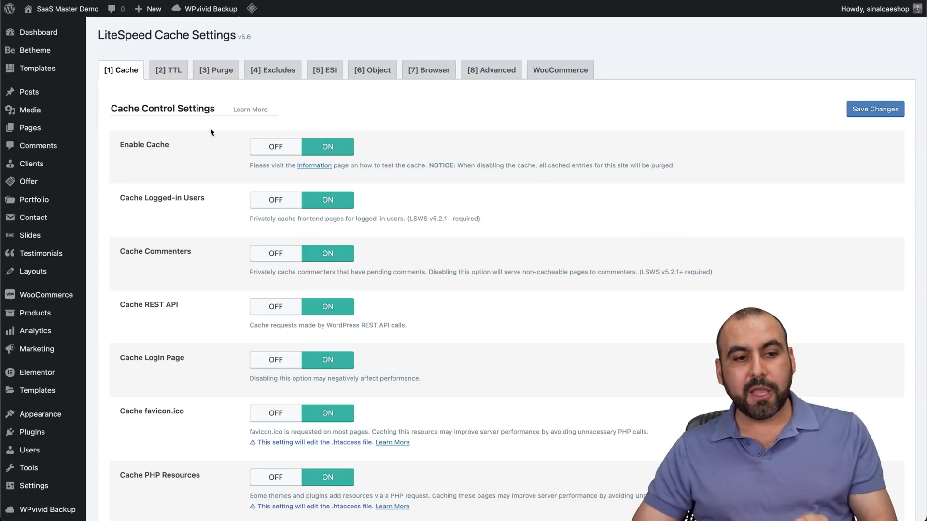
- Look through the TTL, Purge, Excludes and ESI sections of the cache settings
click(172, 77)
click(218, 72)
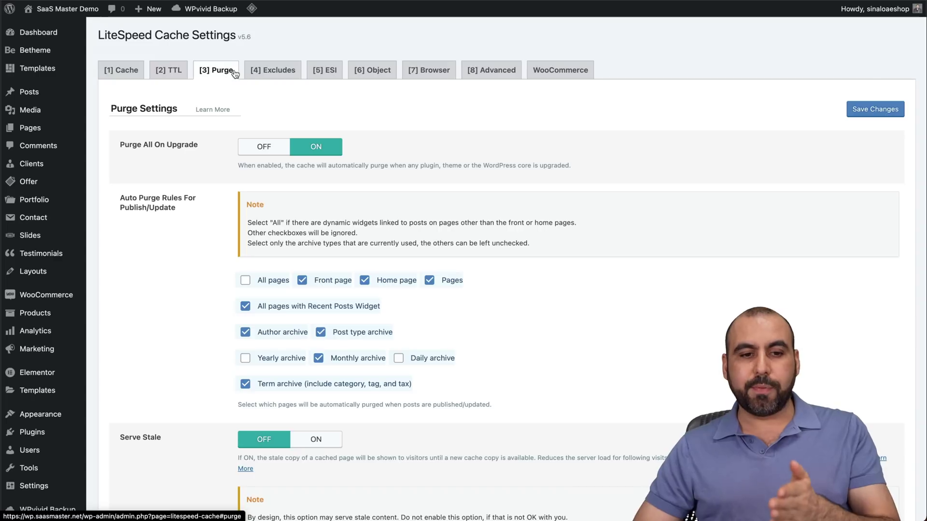
click(273, 76)
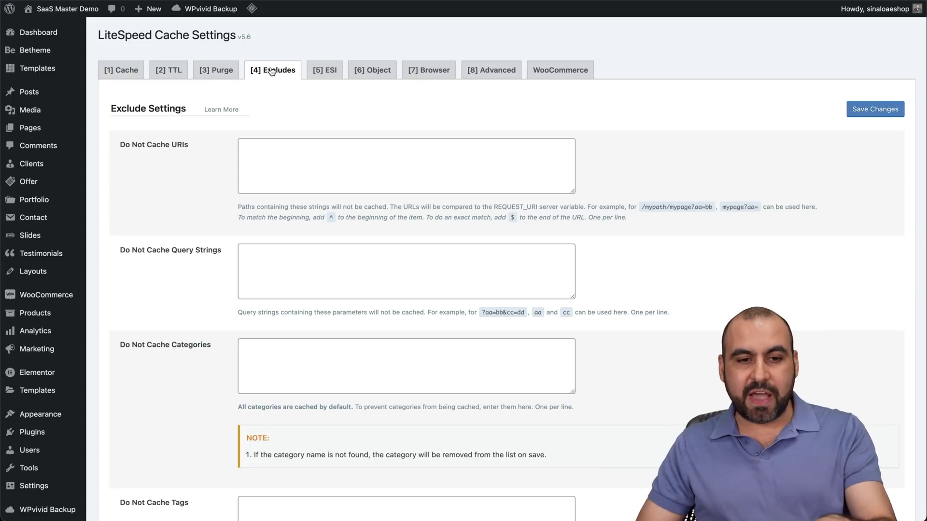
click(332, 79)
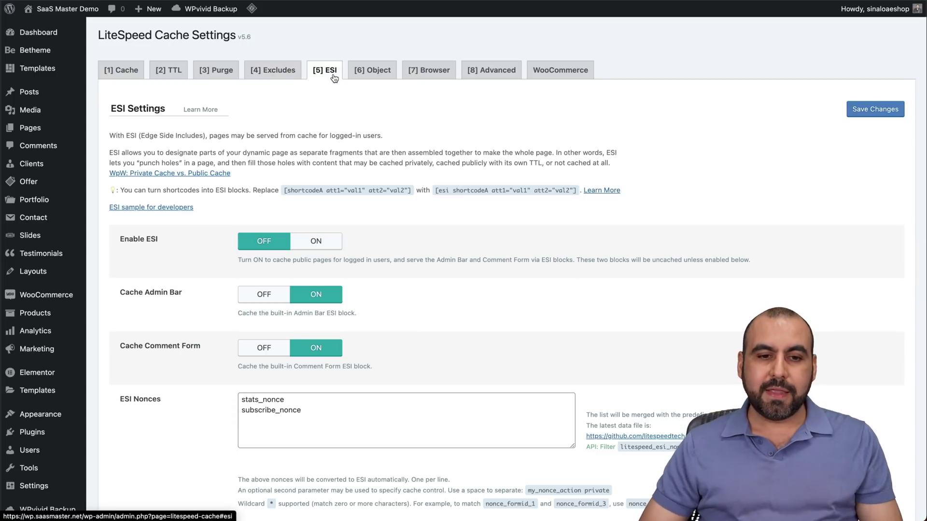
- Review the Object cache settings, followed by the Browser, Advanced and WooCommerce sections of the cache settings
click(372, 74)
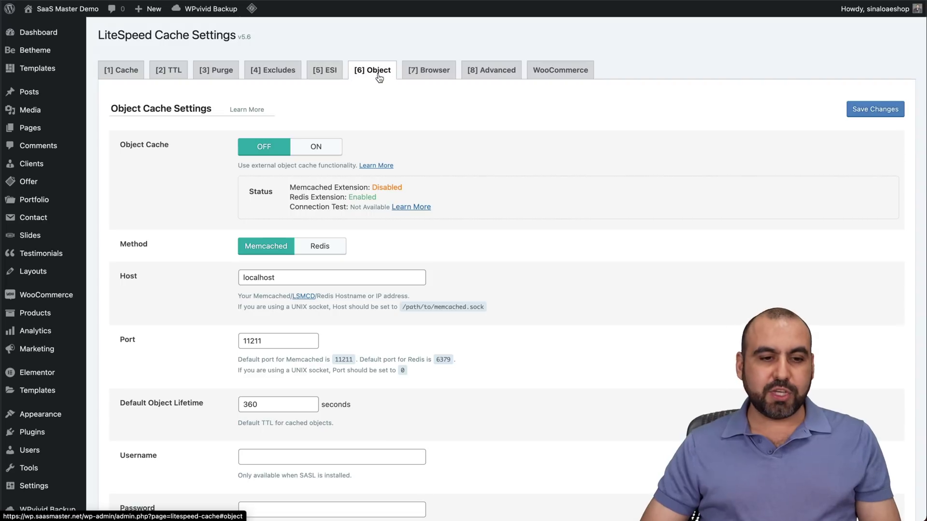
scroll(198, 162, down, 3)
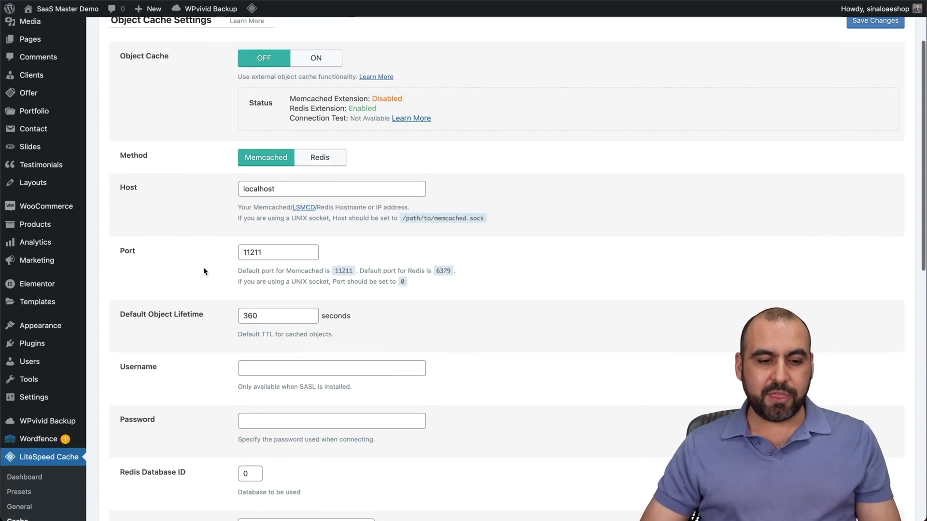
scroll(204, 270, up, 3)
click(437, 73)
click(498, 73)
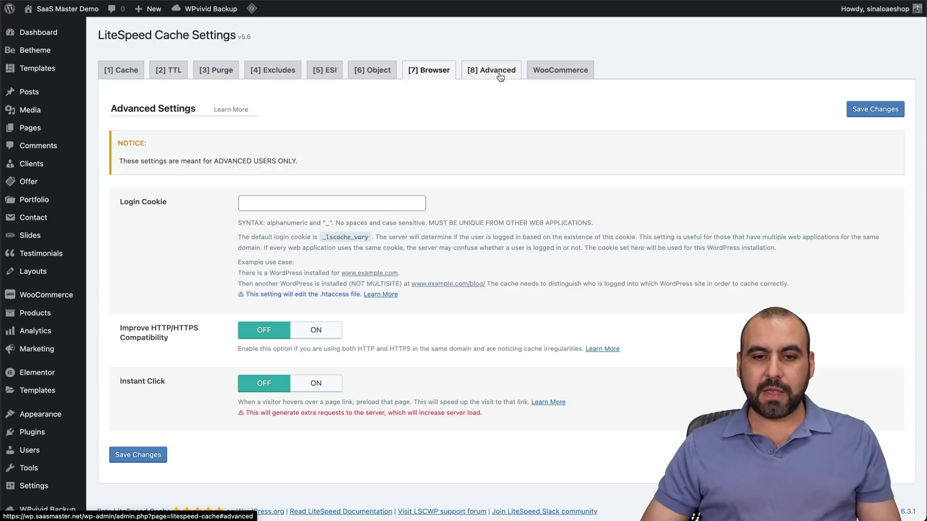
click(585, 71)
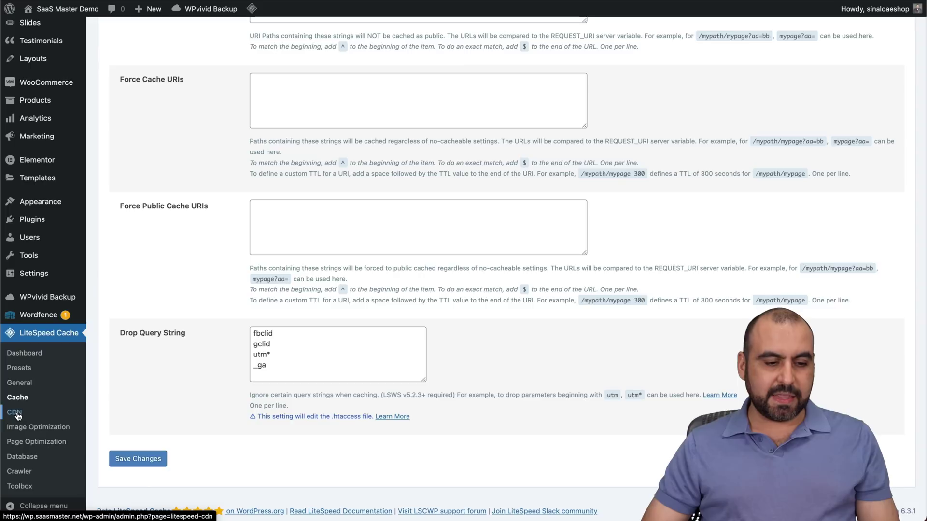
- Open the LiteSpeed Cache CDN settings and review the QUIC.cloud, CDN mapping and Cloudflare API options
click(16, 413)
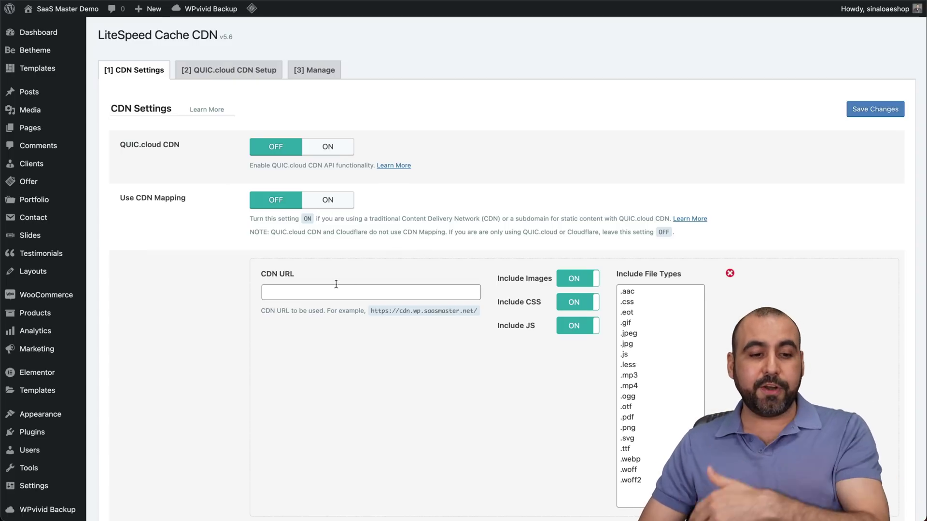
scroll(387, 402, down, 3)
scroll(387, 405, down, 1)
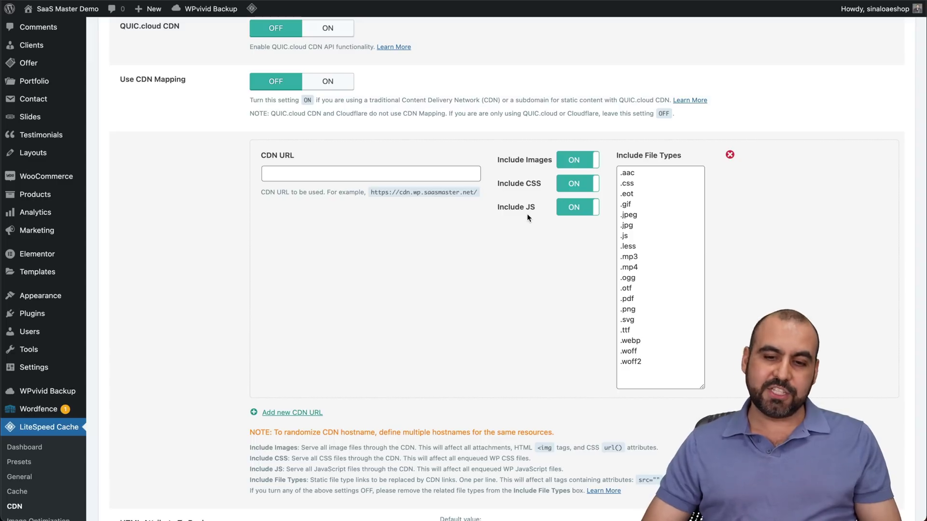
scroll(566, 229, down, 12)
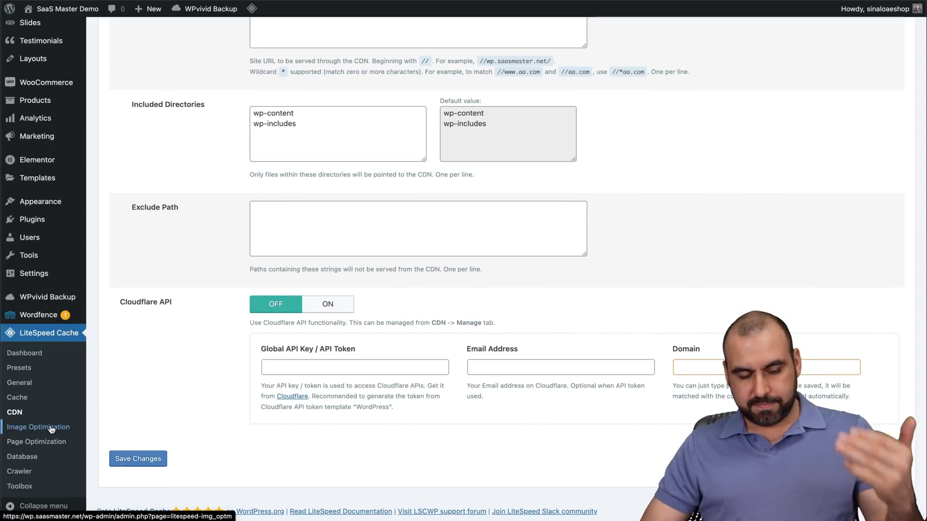
- Open the Image Optimization page and review its summary and its settings, including WebP replacement and image quality control
click(51, 428)
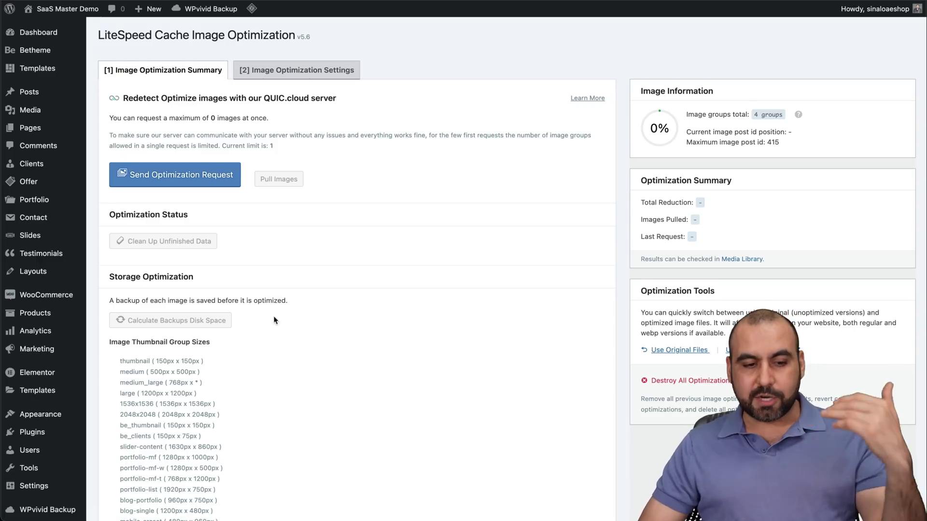
scroll(285, 326, down, 5)
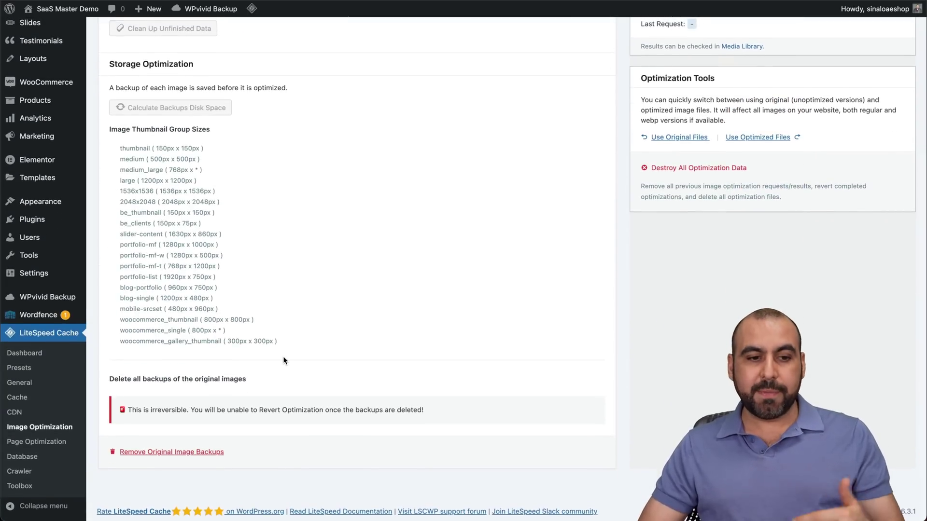
scroll(283, 357, up, 5)
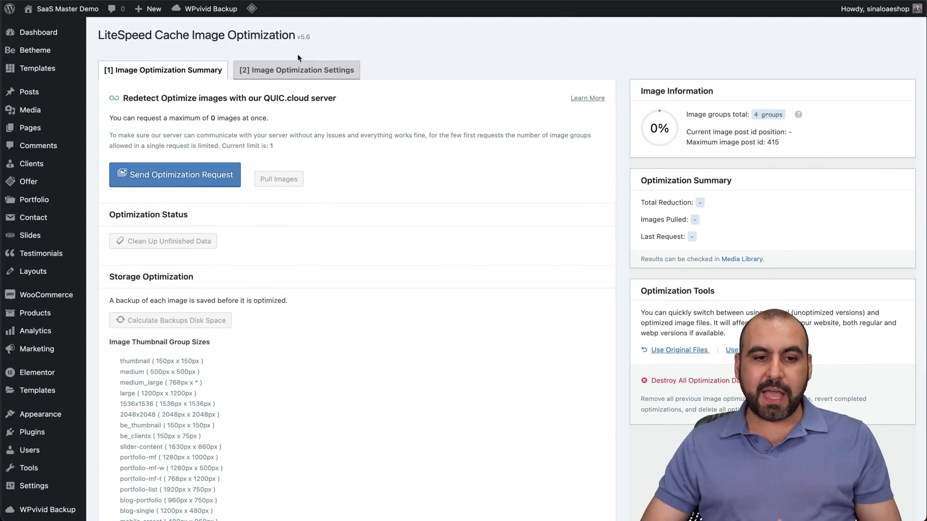
click(297, 70)
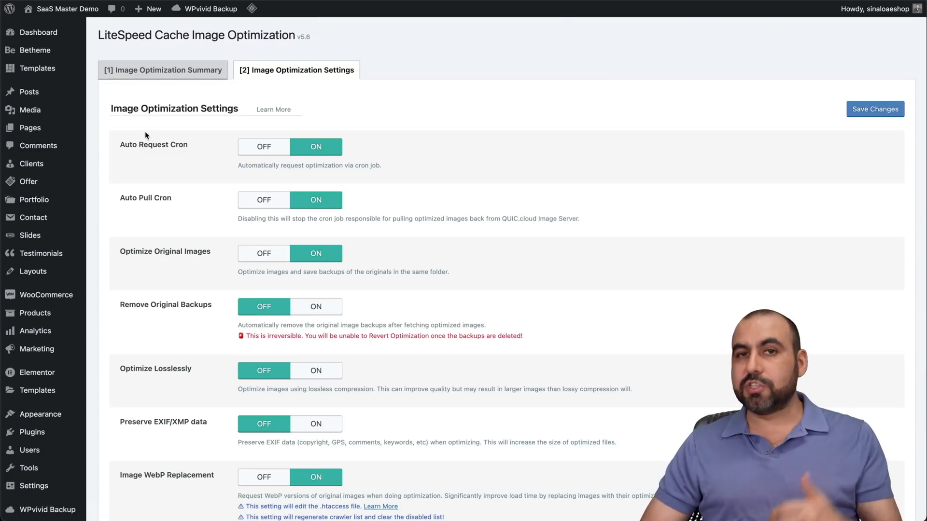
scroll(185, 388, down, 3)
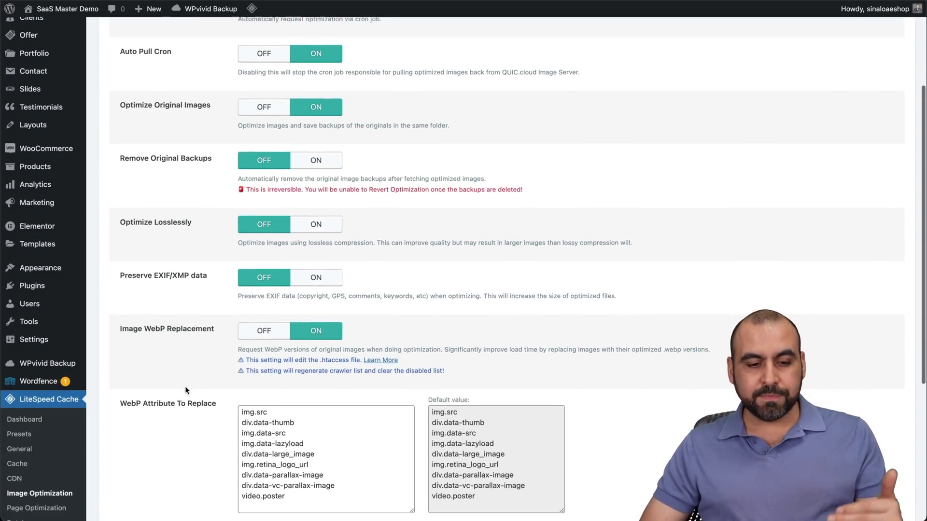
scroll(185, 390, down, 5)
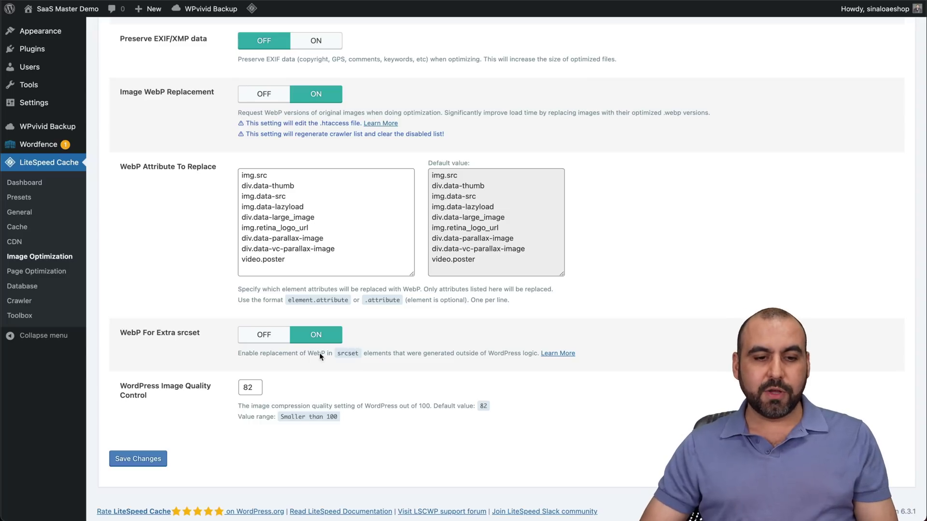
- Open the Page Optimization page and review the CSS settings, from CSS Minify and CSS Combine to Font Display Optimization
click(63, 279)
scroll(222, 353, down, 3)
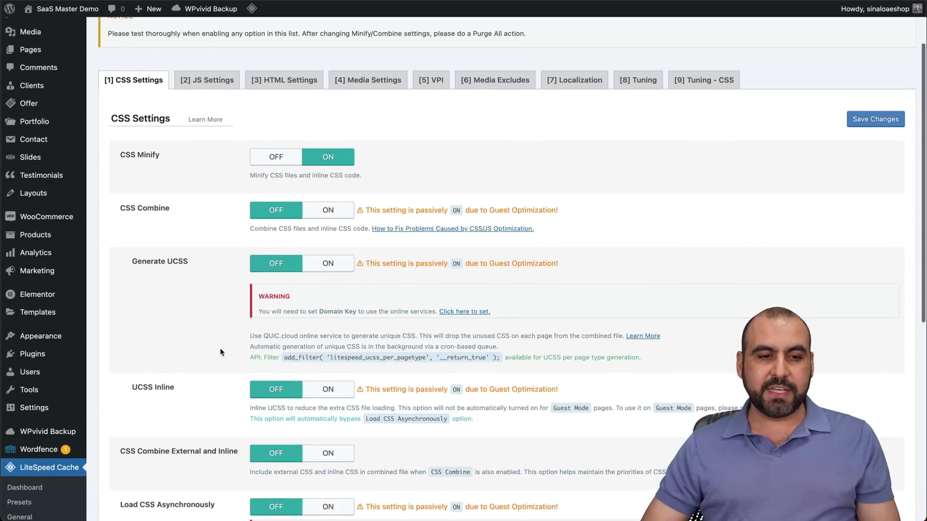
scroll(220, 352, down, 2)
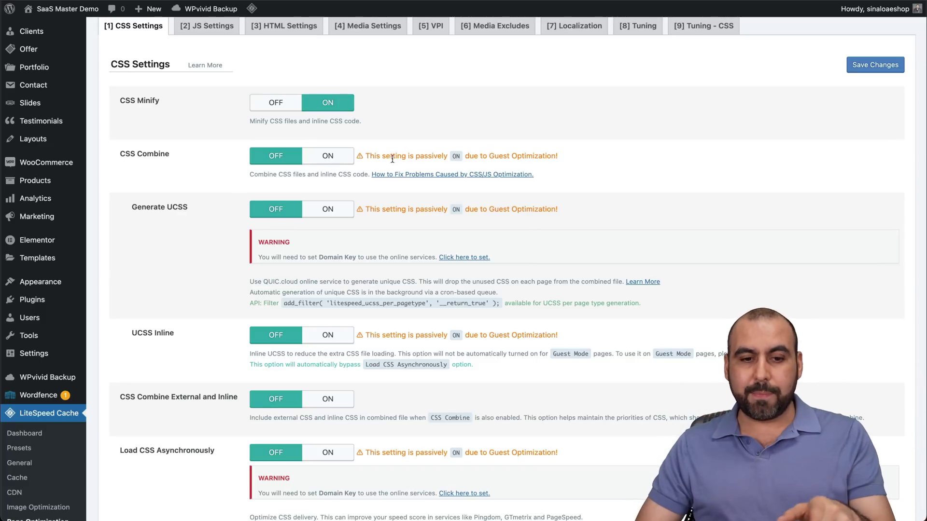
drag(363, 156, 443, 155)
click(441, 156)
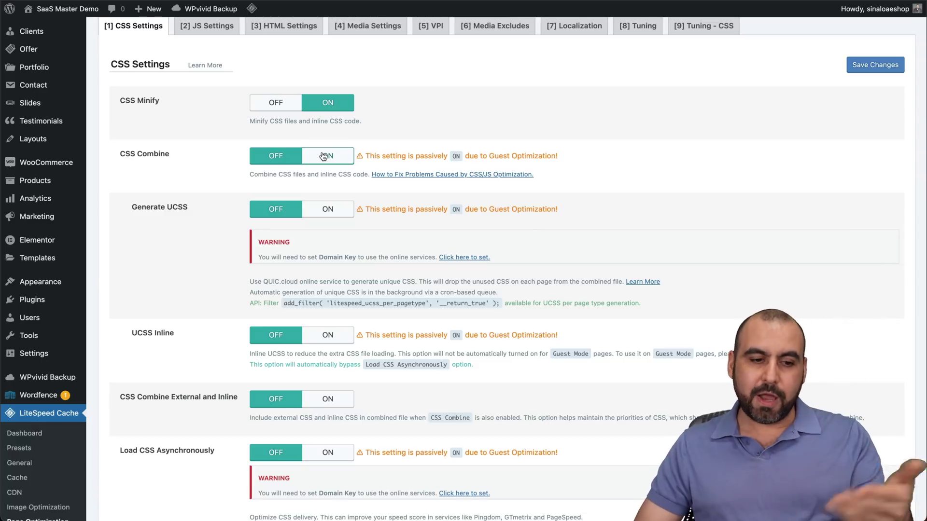
scroll(321, 152, down, 10)
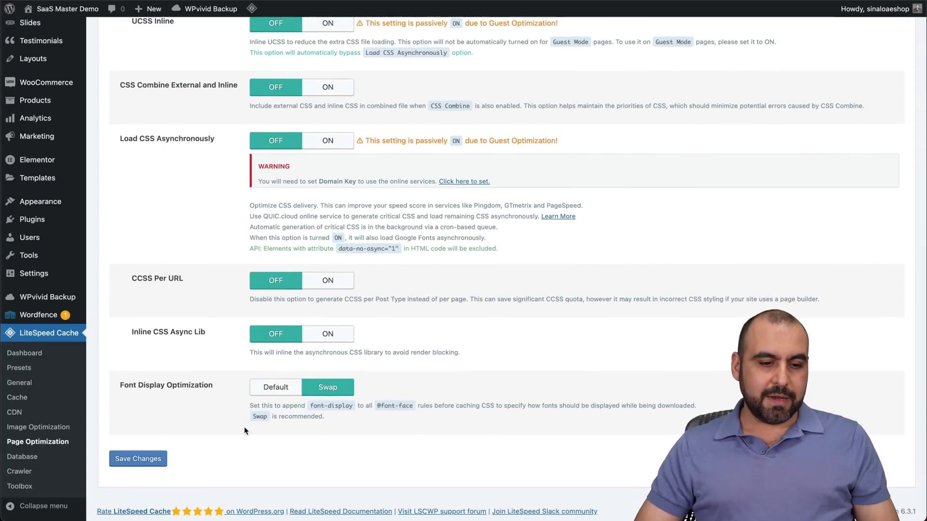
scroll(208, 338, up, 15)
- Look through the JS, HTML and Media settings of the page optimization
click(207, 159)
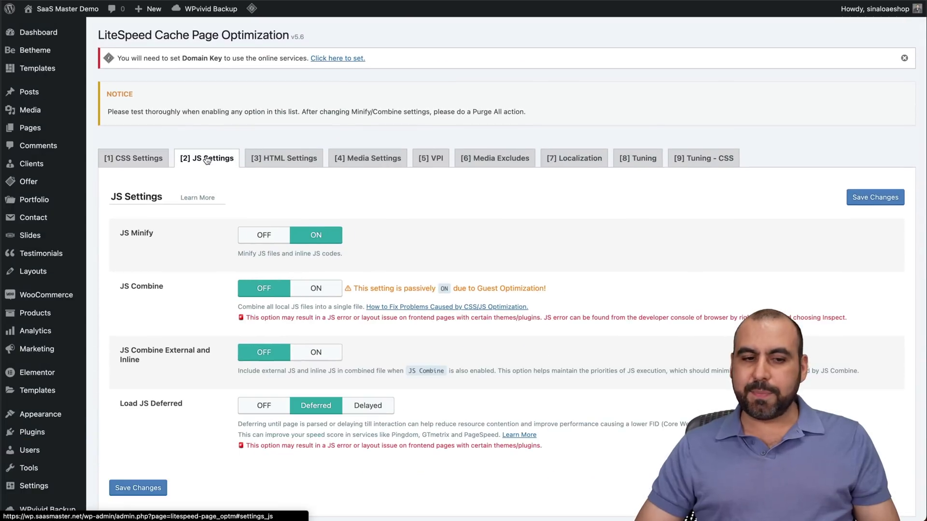
click(272, 165)
click(367, 160)
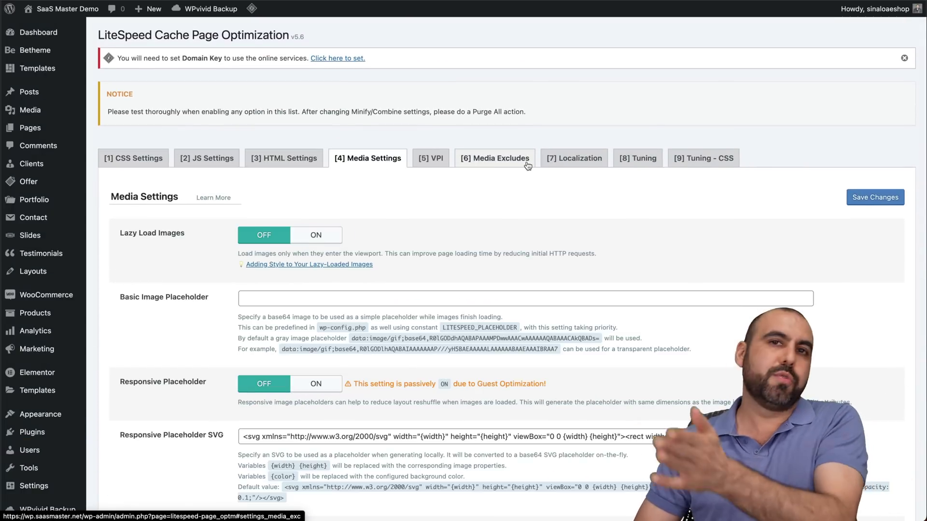
scroll(527, 166, down, 2)
scroll(528, 166, down, 5)
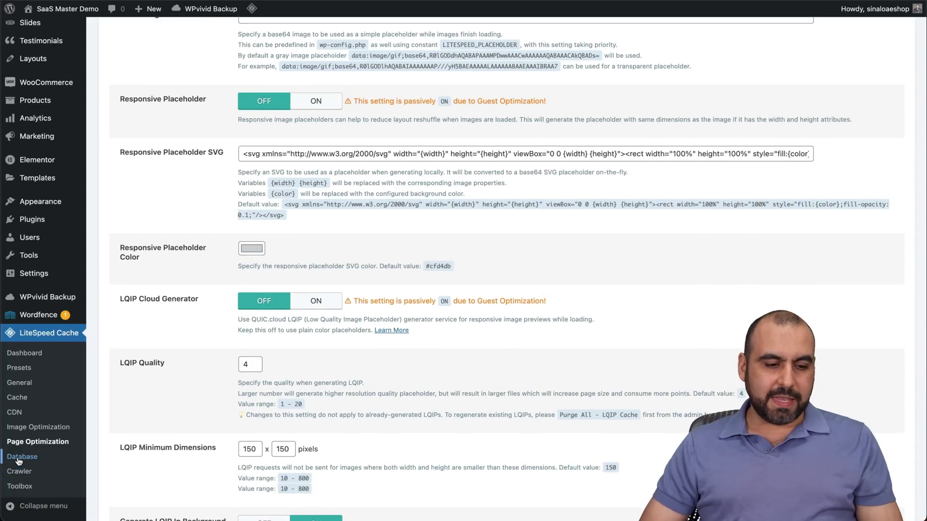
- Open the LiteSpeed Cache database optimization page and review the optimizer, table engine converter and database summary
click(19, 461)
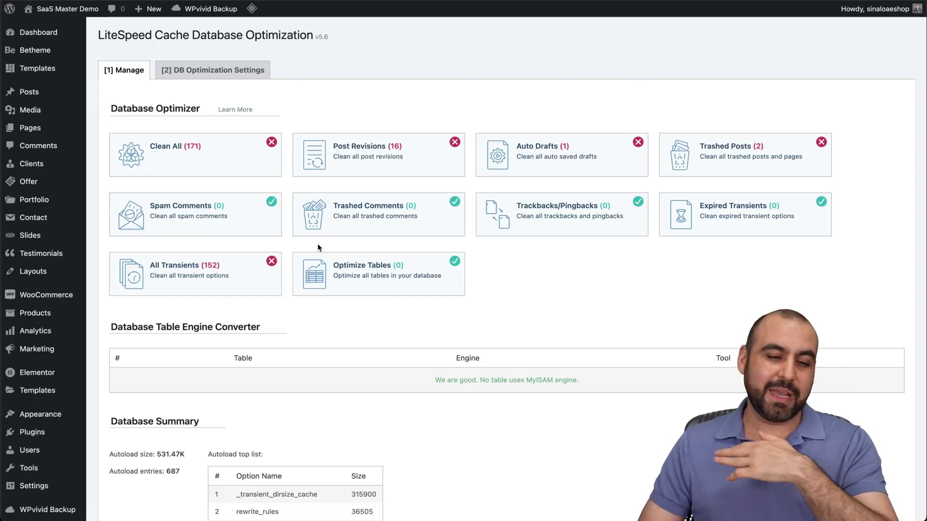
scroll(467, 404, down, 5)
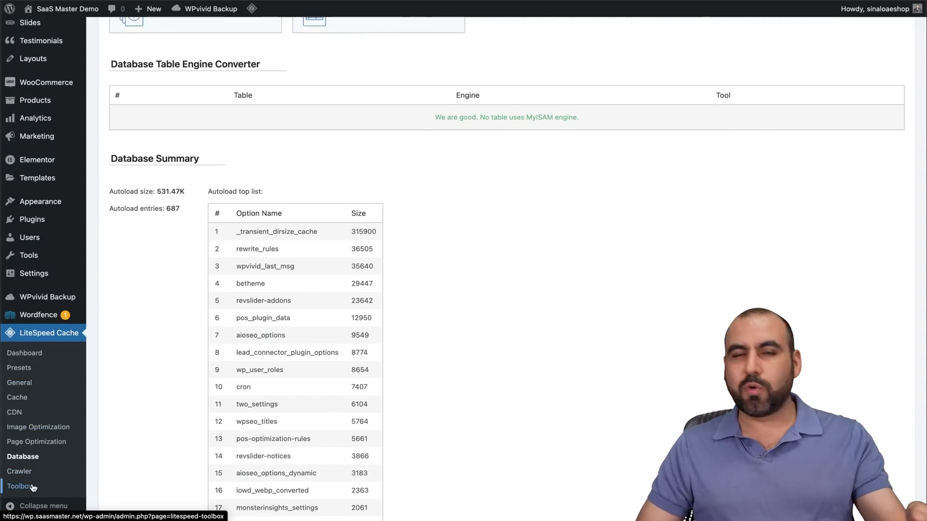
- Deactivate the LiteSpeed Cache plugin on the installed plugins page and activate WP-Optimize instead
scroll(33, 488, up, 5)
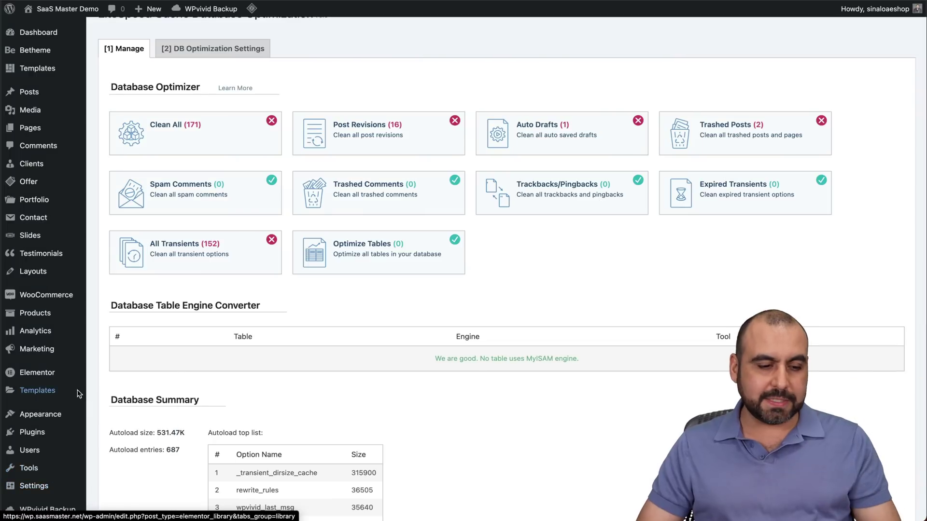
click(38, 437)
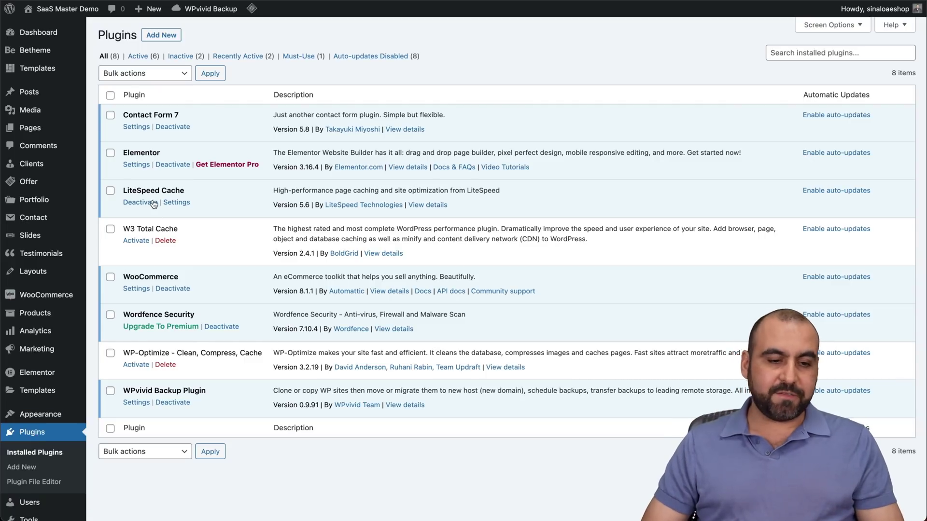
click(142, 203)
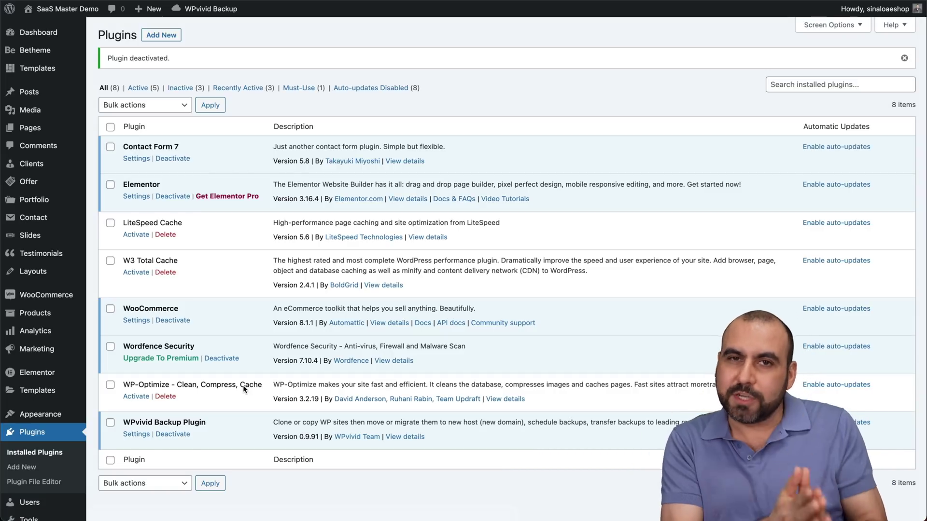
click(136, 397)
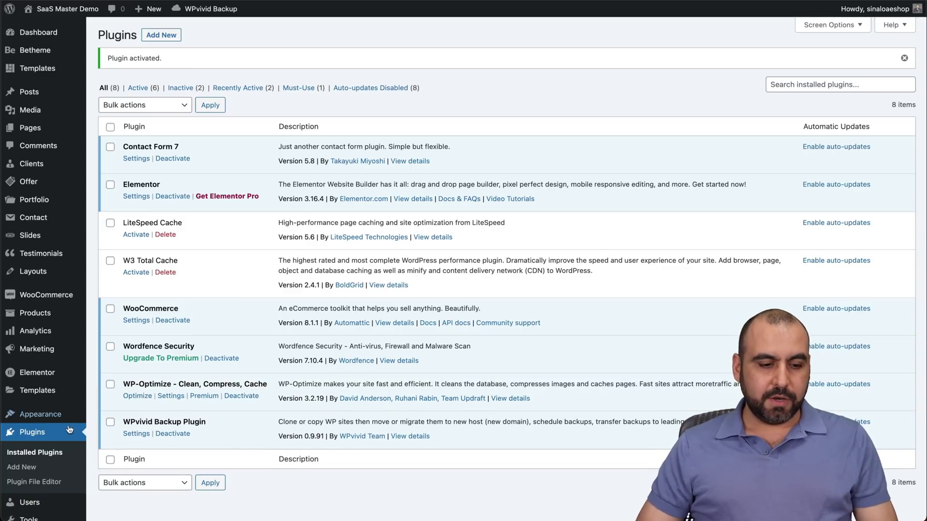
- Open WP-Optimize's Database page and review the list of available optimizations, from database tables to orphaned relationship data
scroll(136, 386, down, 3)
mouse_move(58, 461)
mouse_move(43, 488)
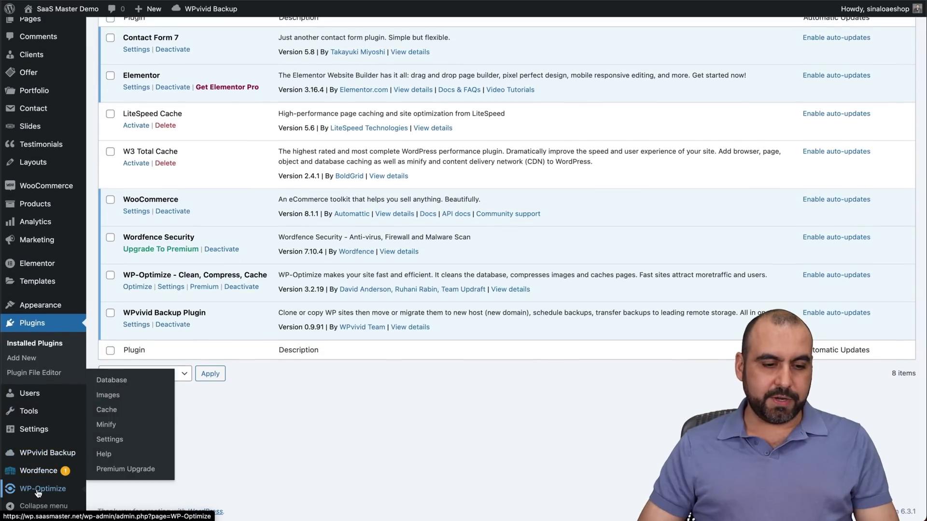
click(121, 380)
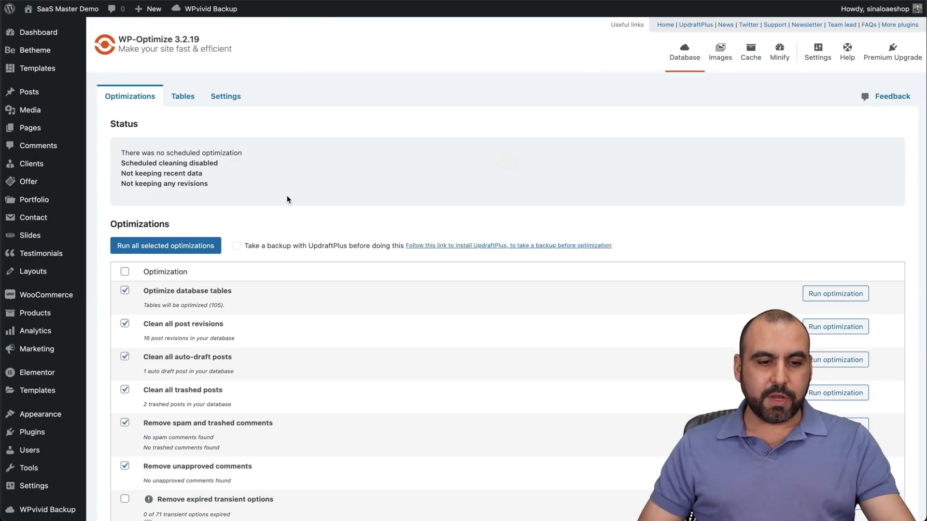
scroll(390, 175, down, 3)
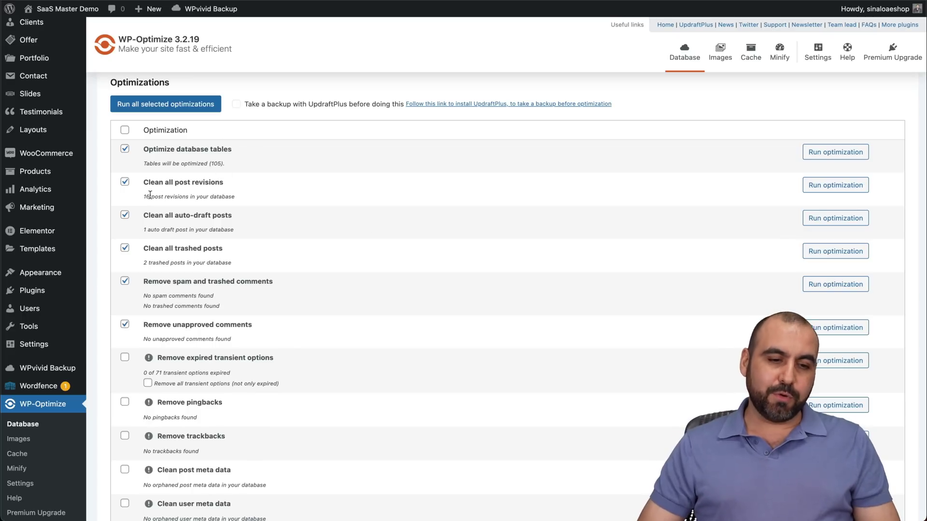
scroll(196, 245, down, 3)
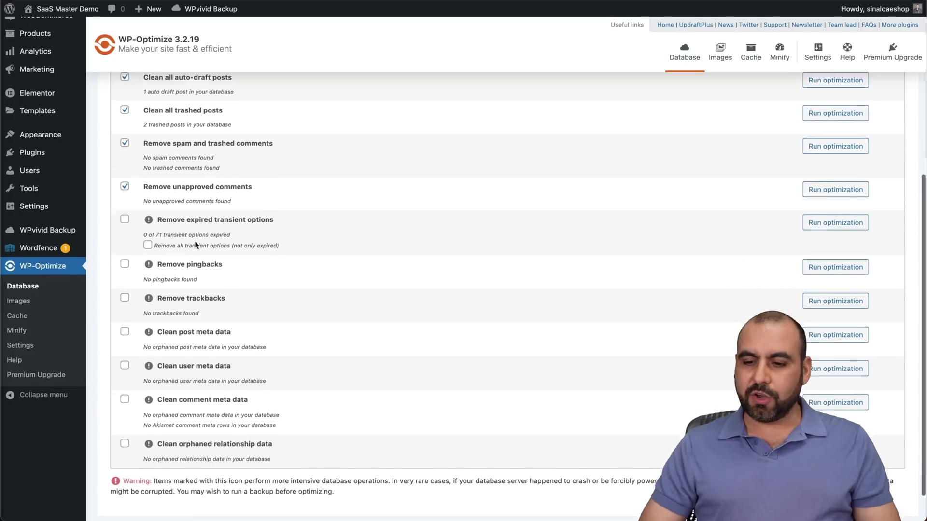
scroll(196, 241, up, 6)
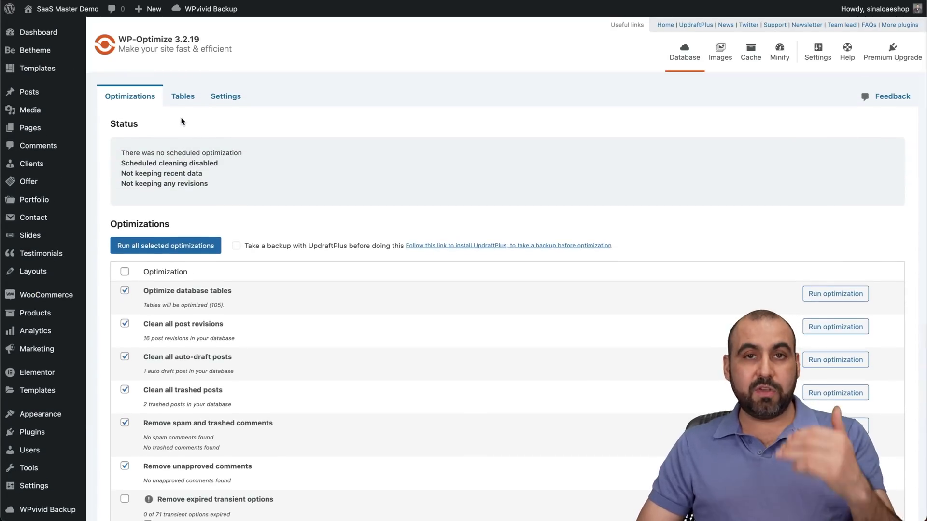
- Review the WP-Optimize database tables, including wp_aioseo_cache, and the scheduled clean-up settings
click(182, 103)
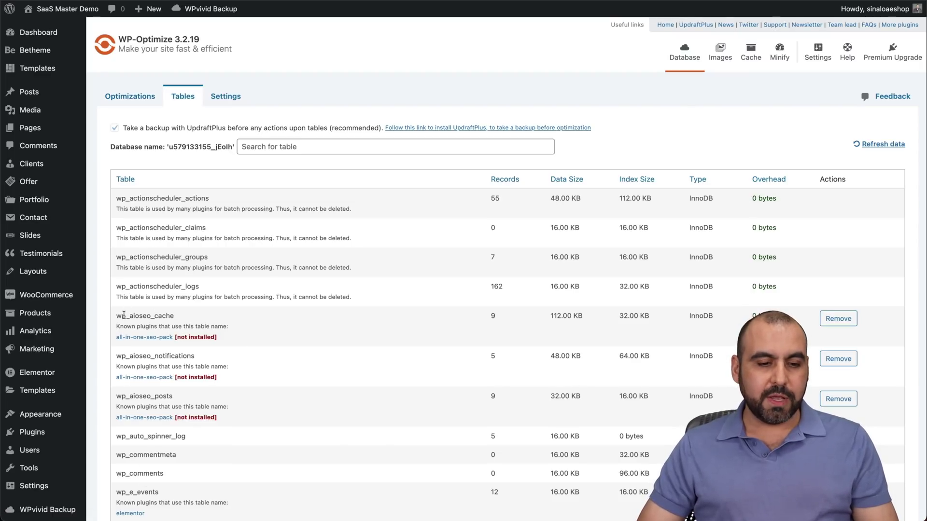
drag(116, 316, 177, 317)
click(518, 353)
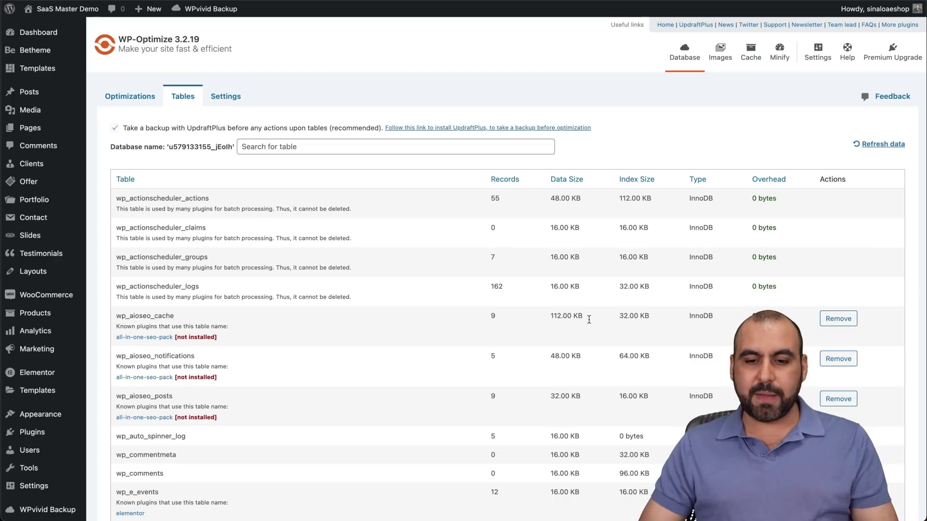
click(235, 99)
scroll(257, 254, down, 4)
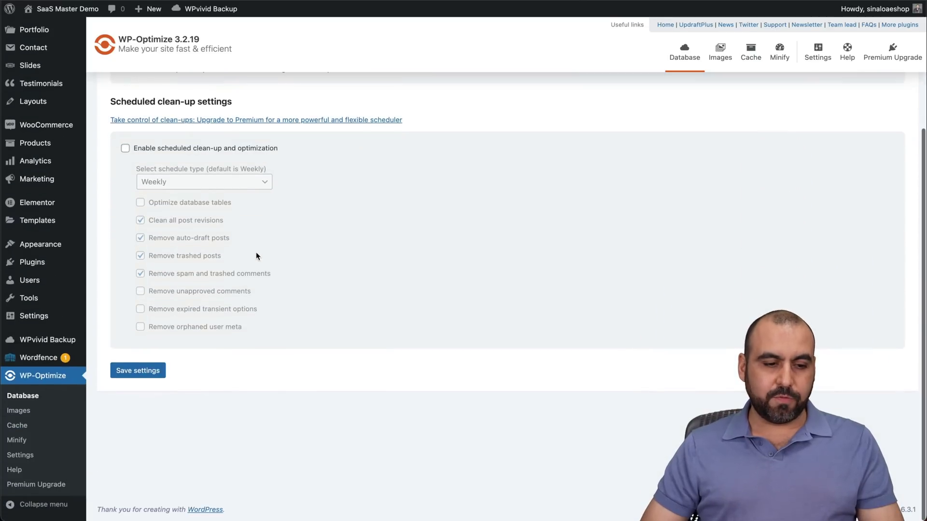
- On WP-Optimize's Images page, enable automatic compression of newly added images and creation of WebP versions
click(26, 413)
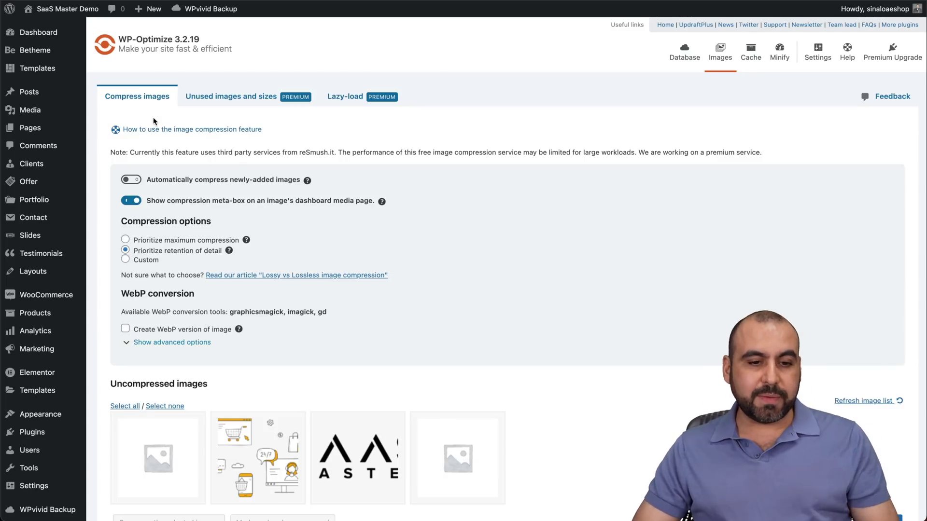
click(137, 182)
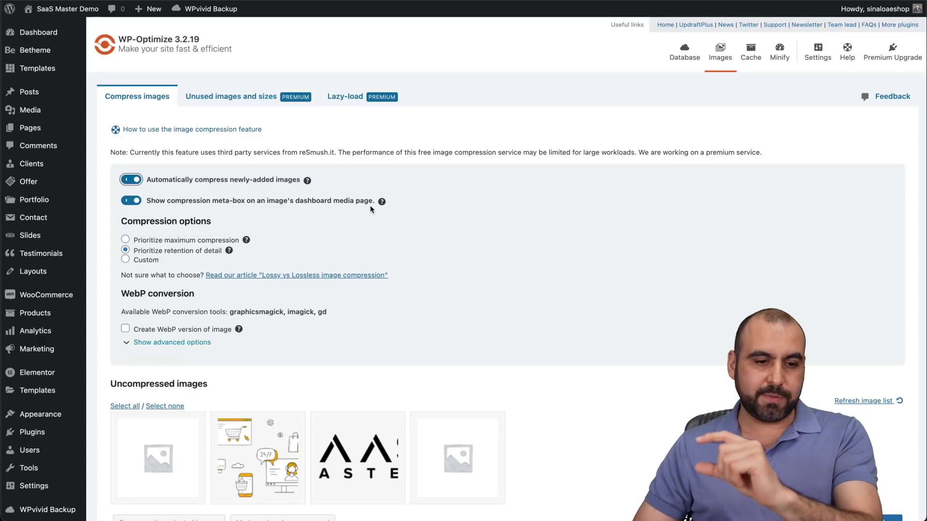
scroll(150, 303, down, 1)
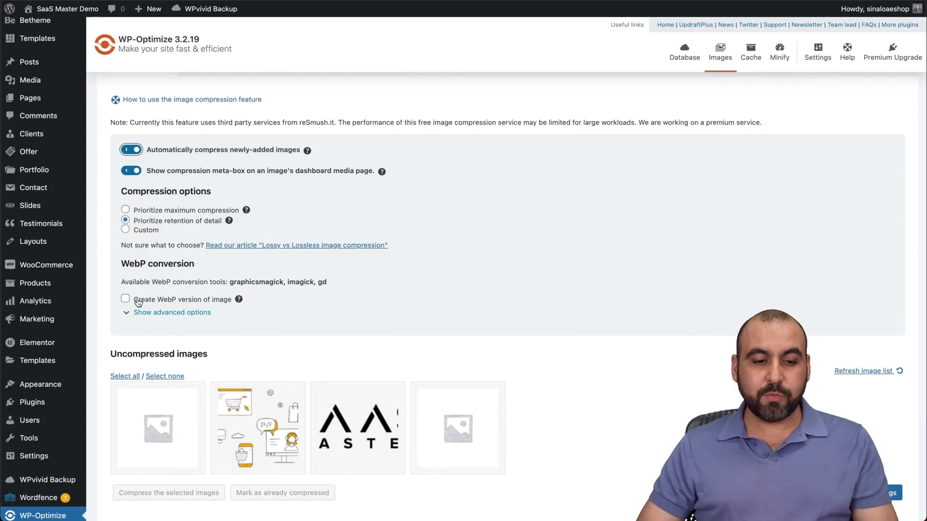
click(137, 300)
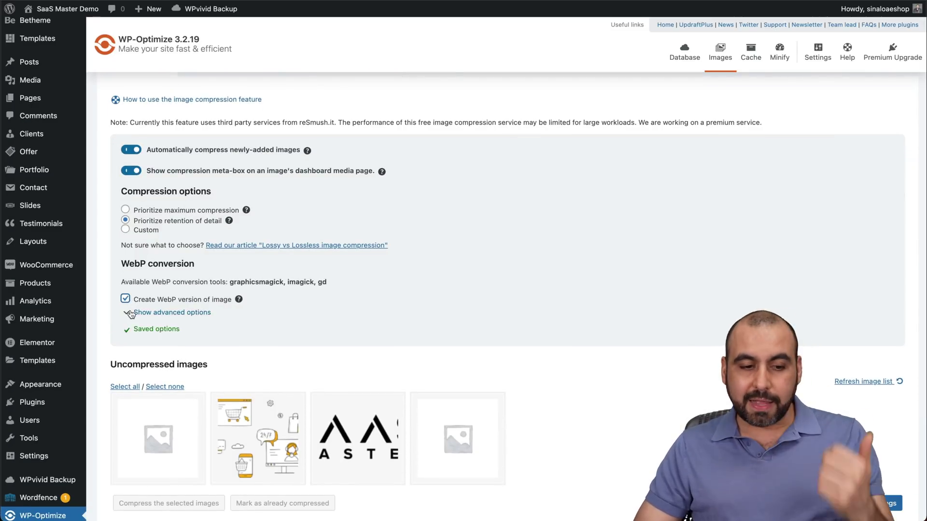
- Show the advanced image compression options and review the compression service and backup settings
click(129, 312)
scroll(274, 390, down, 3)
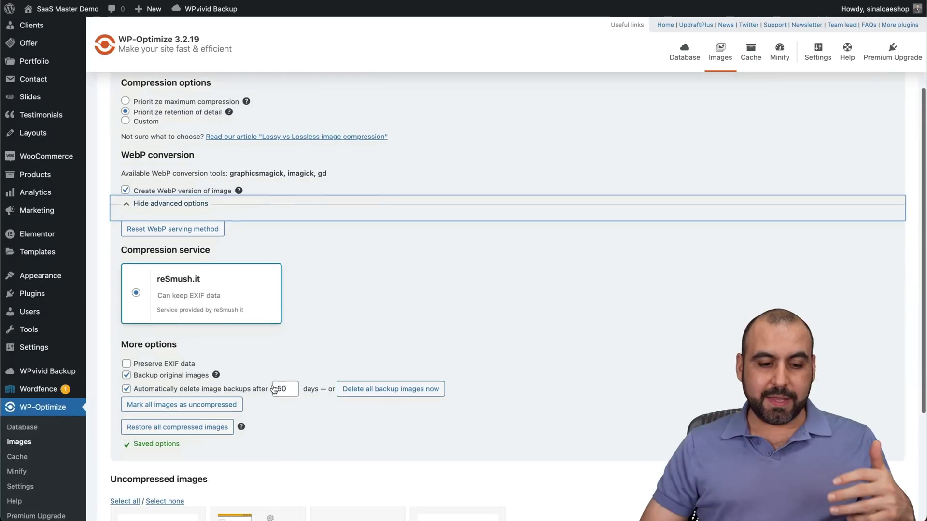
scroll(275, 376, up, 4)
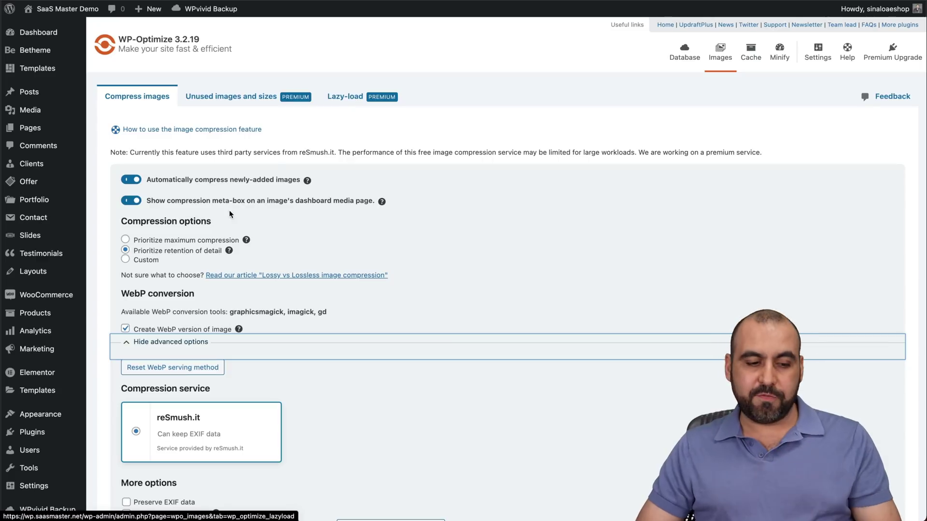
- Open WP-Optimize's Cache page and enable page caching
scroll(71, 414, down, 4)
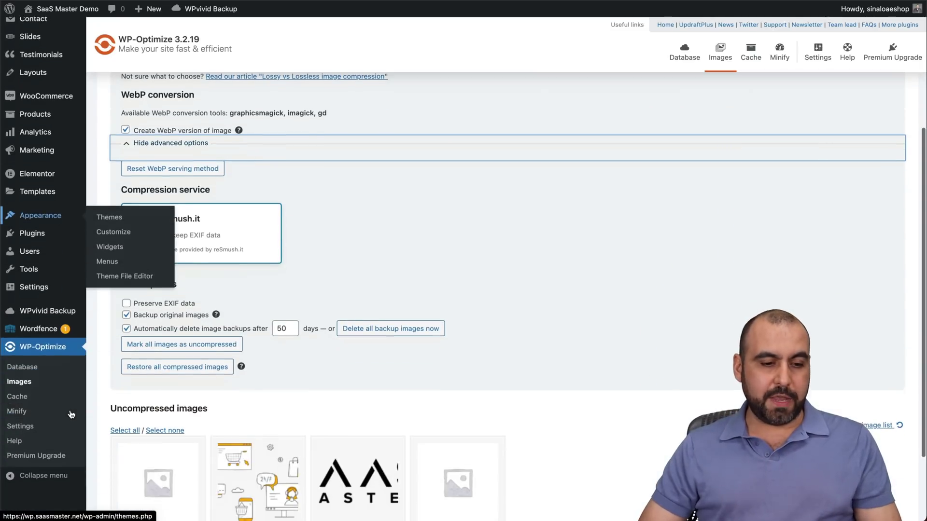
click(21, 397)
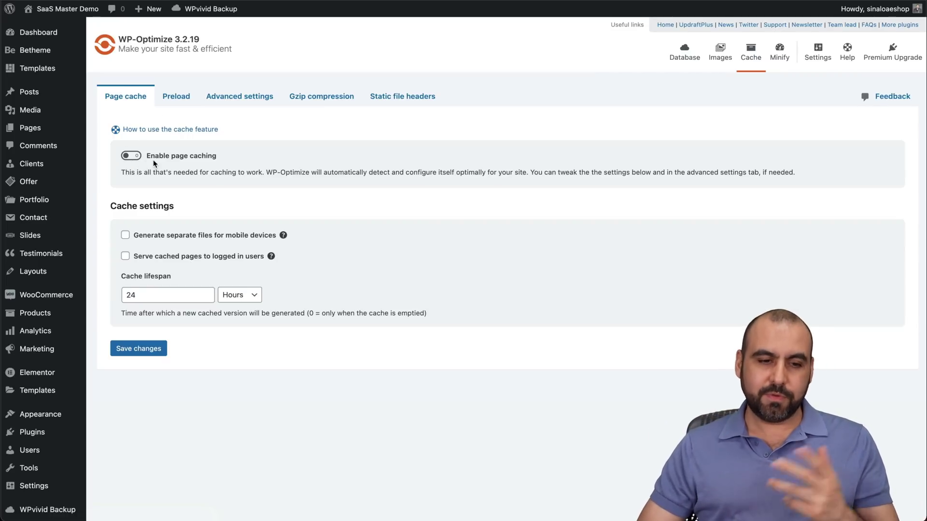
click(135, 157)
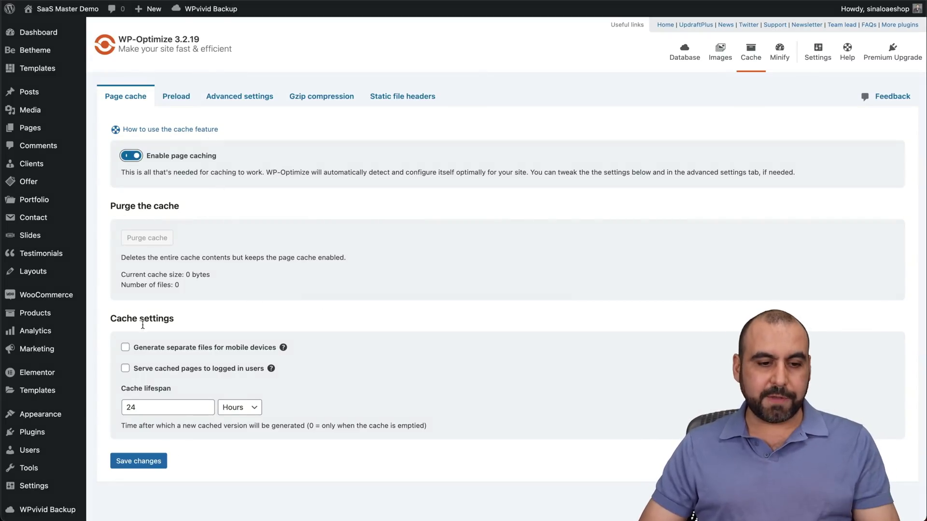
- Review the cache's Preload, Advanced settings, Gzip compression and Static file headers sections
click(174, 98)
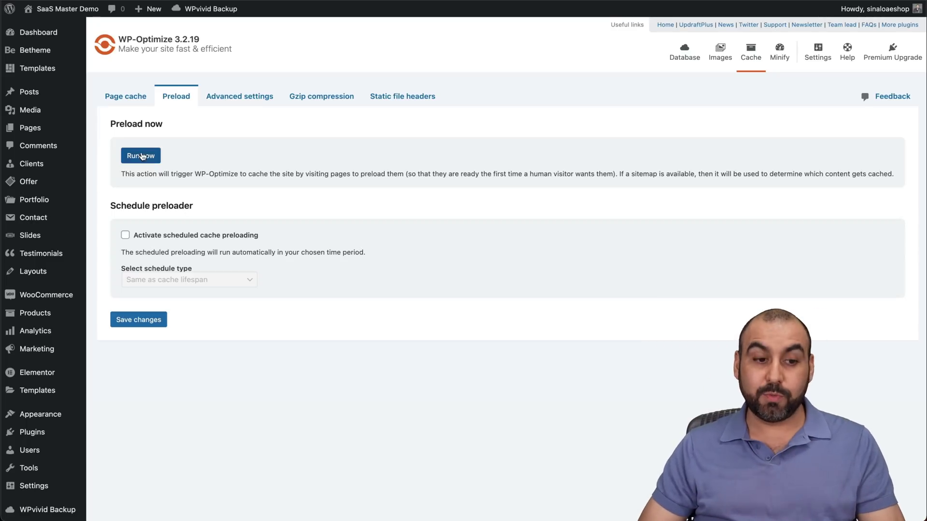
click(244, 95)
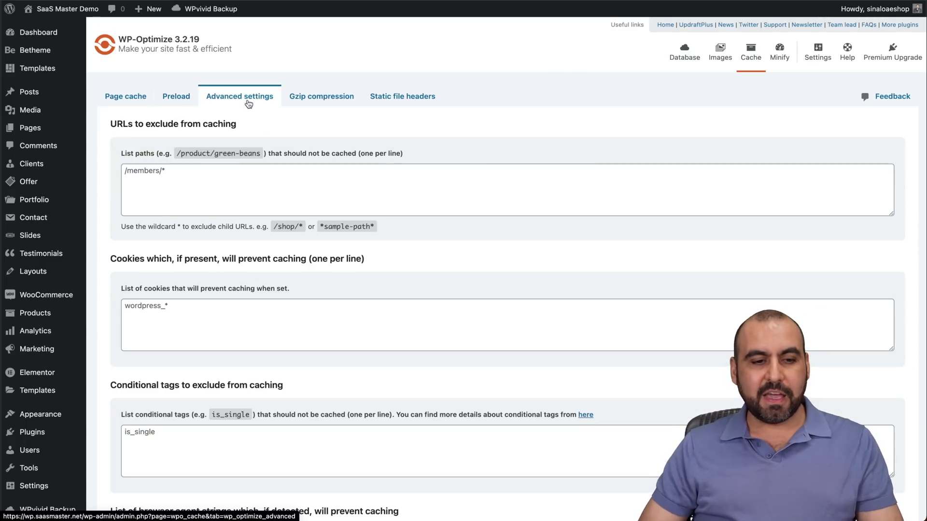
scroll(223, 242, down, 5)
scroll(224, 278, up, 5)
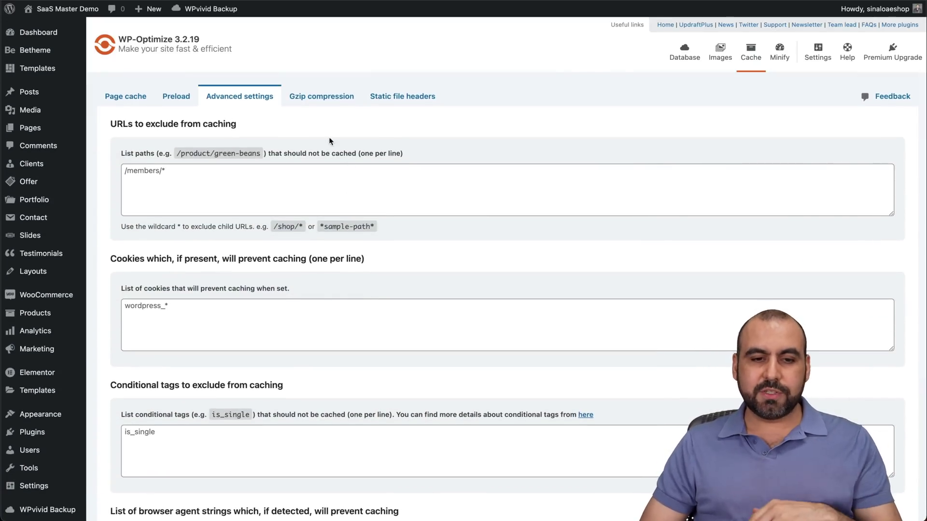
click(320, 103)
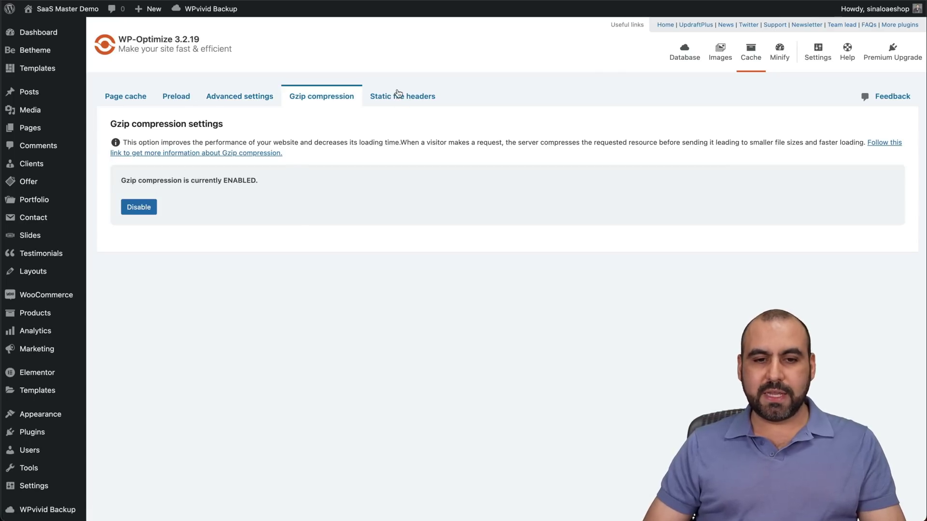
click(411, 99)
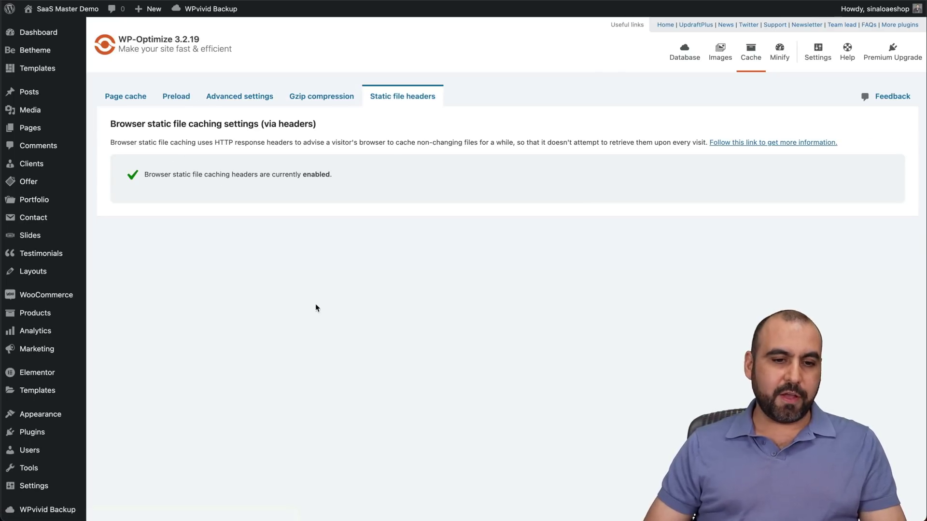
- Open WP-Optimize's Minify page and enable Minify
scroll(309, 331, down, 5)
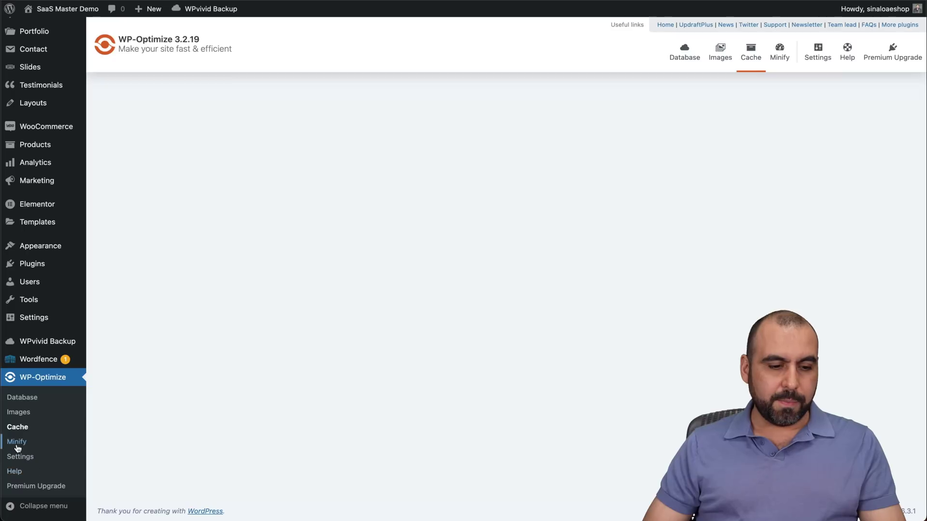
click(21, 442)
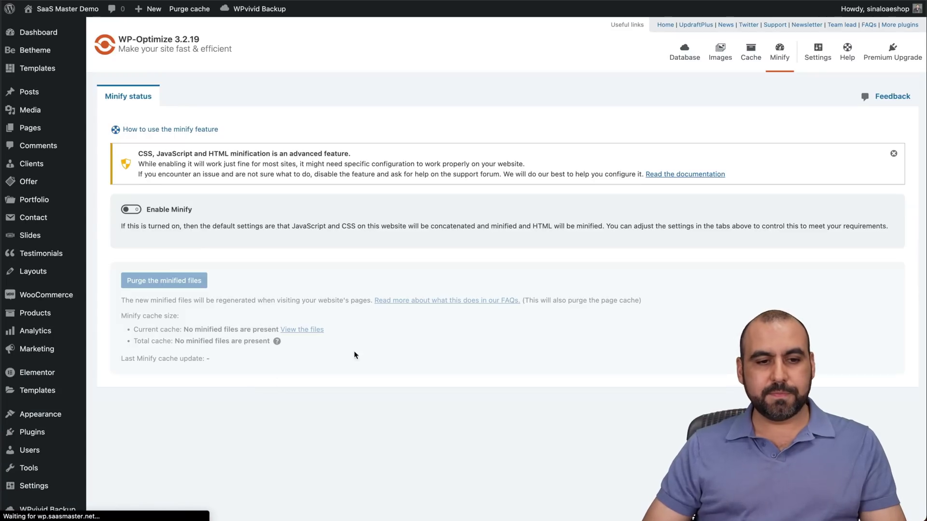
click(131, 209)
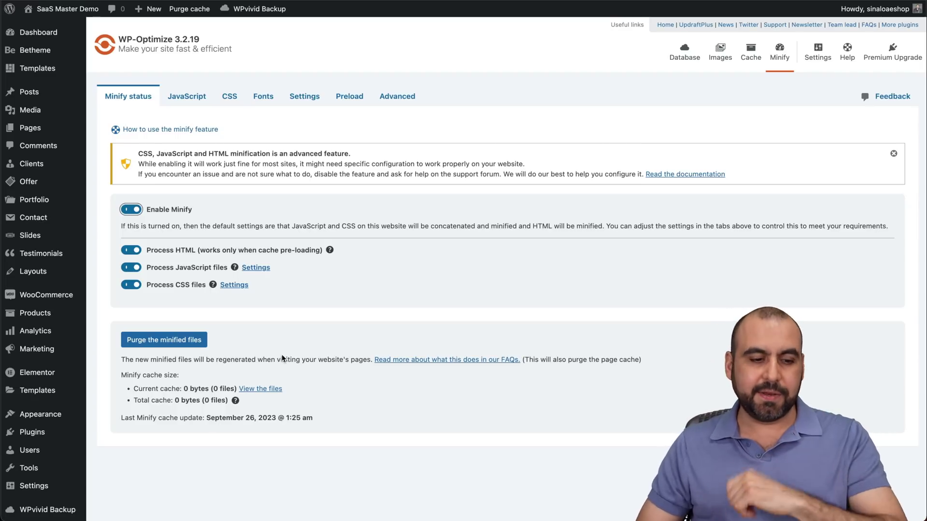
- Open WP-Optimize's Settings page and review the general, trackback and comment, logging, export/import and wipe settings
scroll(58, 410, down, 4)
click(28, 462)
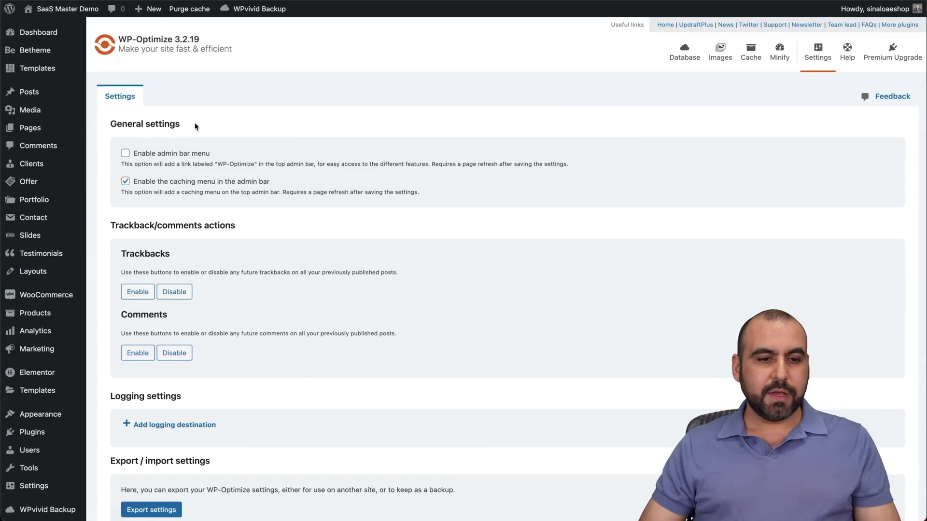
scroll(194, 122, down, 3)
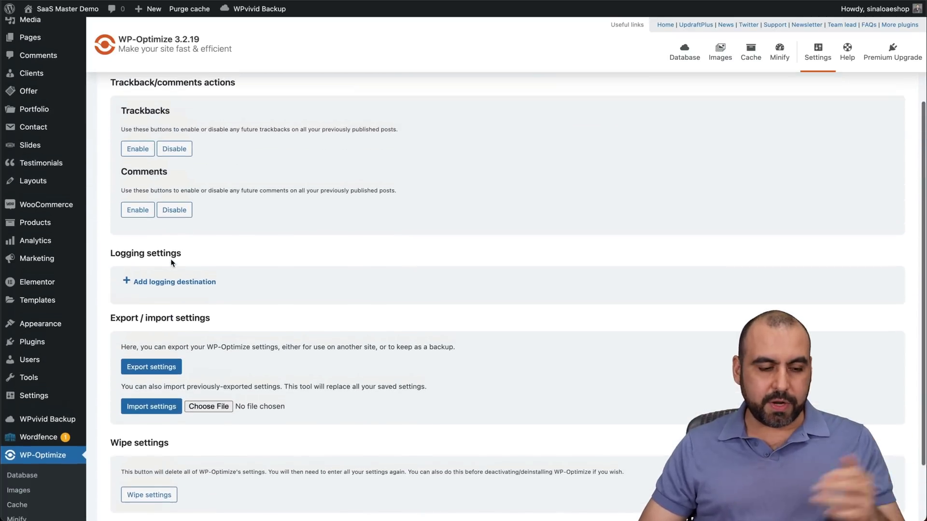
scroll(171, 262, up, 2)
scroll(172, 262, down, 1)
scroll(172, 262, down, 3)
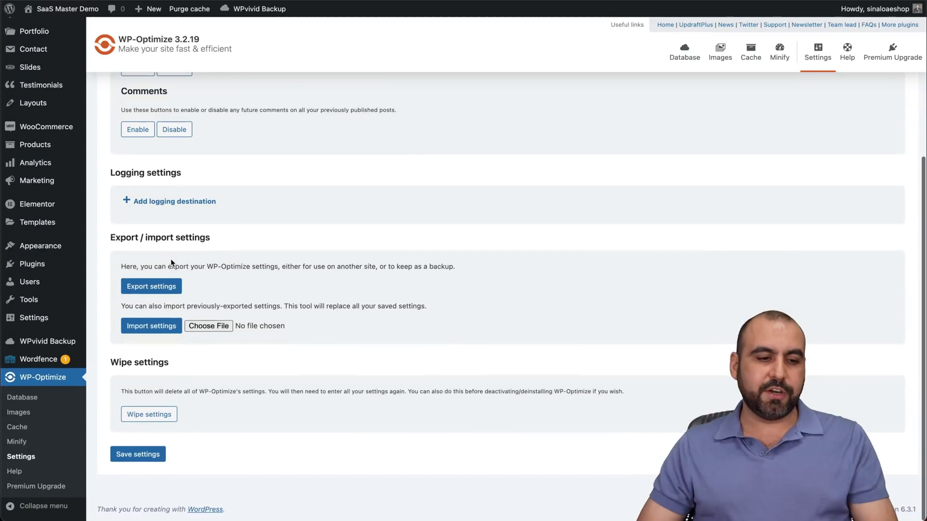
- Return to the installed plugins list and deactivate WP-Optimize
mouse_move(39, 323)
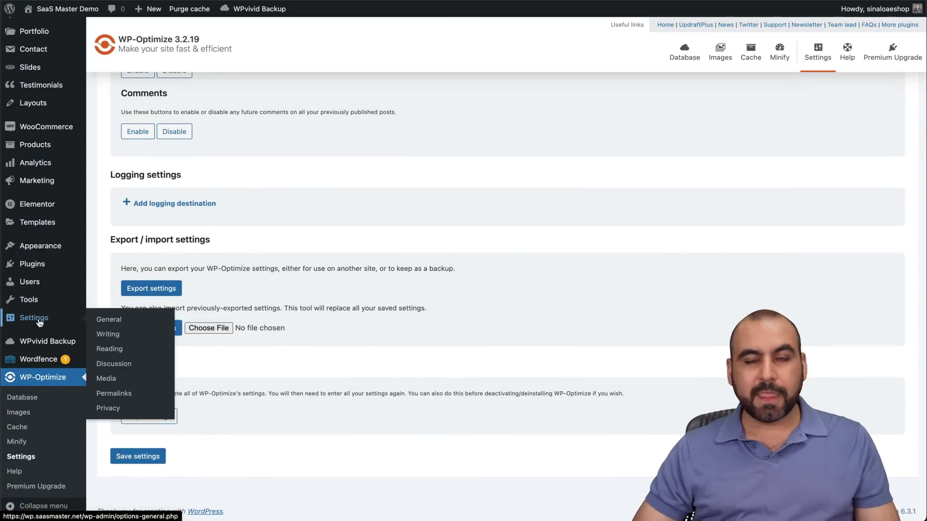
click(51, 267)
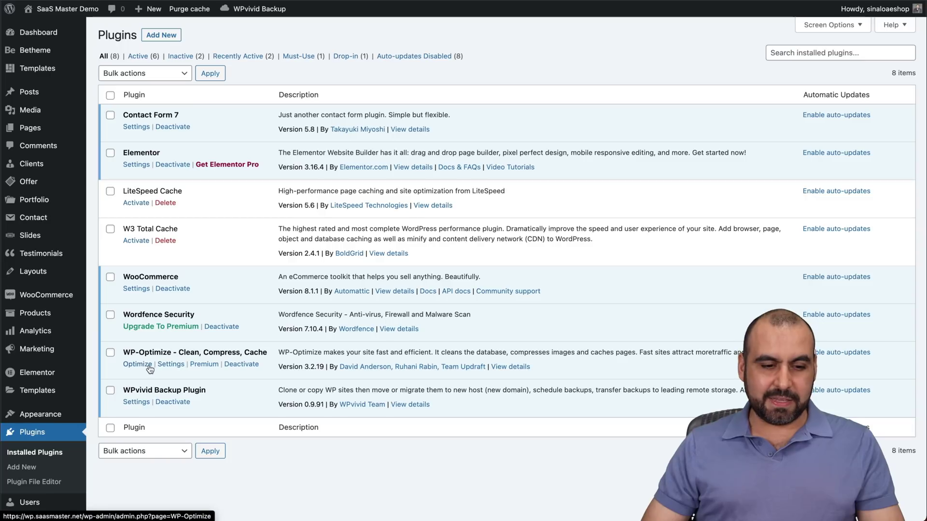
click(239, 364)
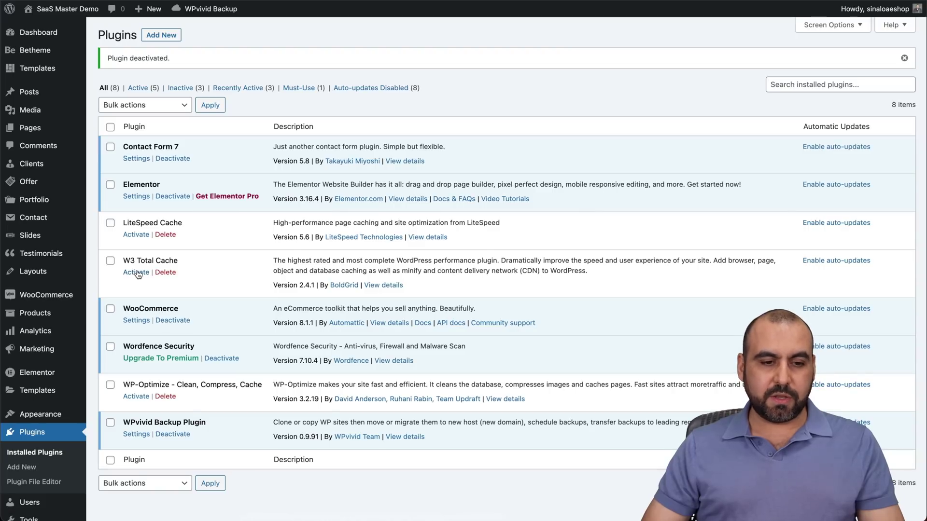
- Activate the W3 Total Cache plugin, then open its dashboard and look over the statistics, StackPath and premium services sections
click(136, 273)
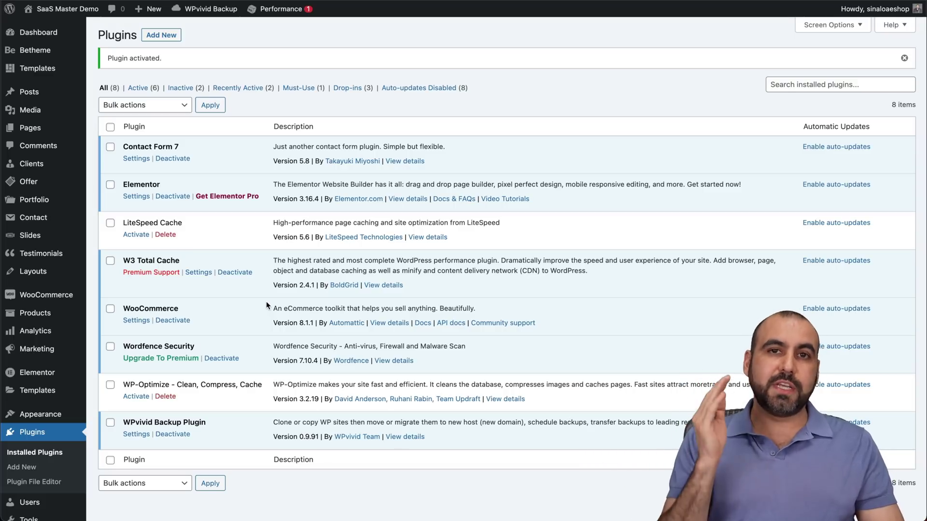
scroll(29, 333, down, 3)
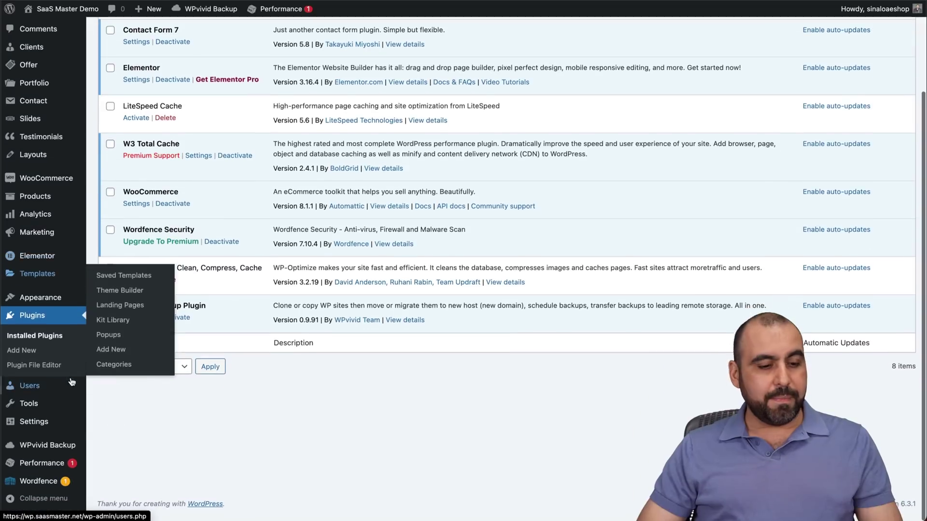
mouse_move(46, 476)
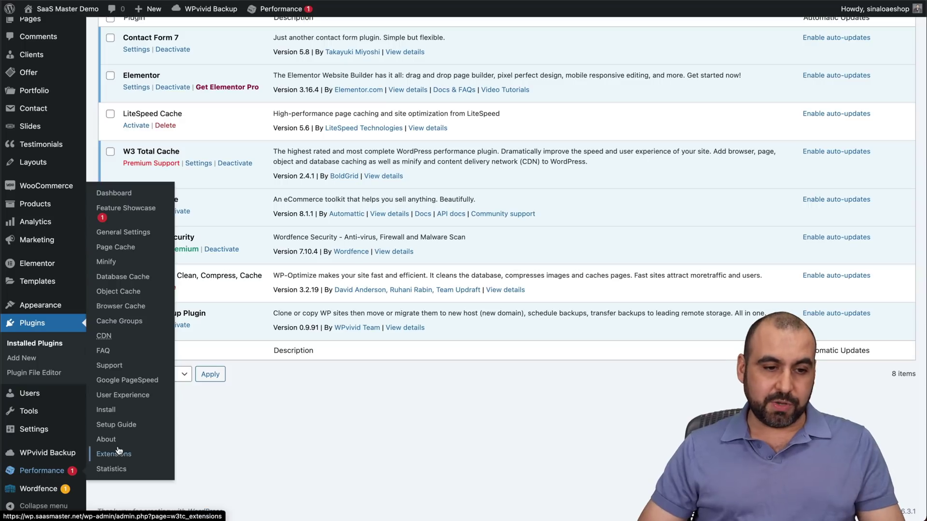
click(126, 195)
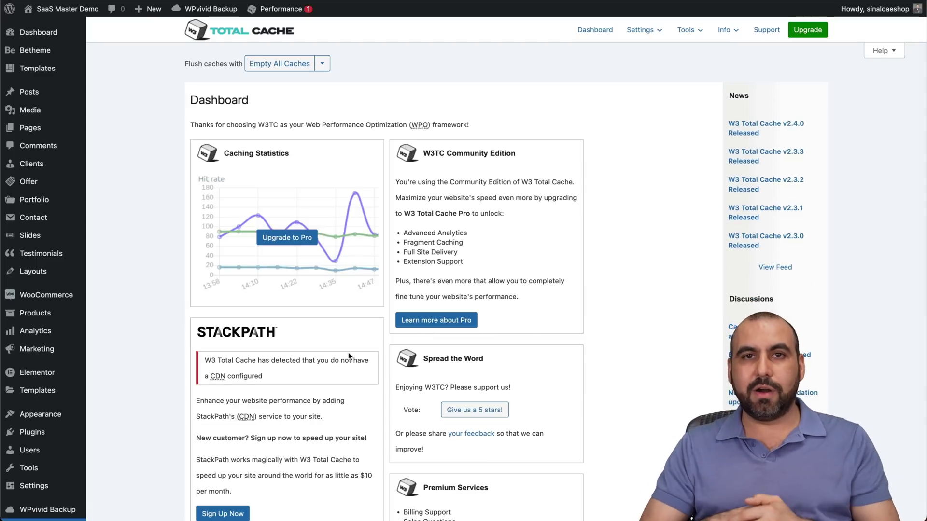
scroll(349, 356, down, 9)
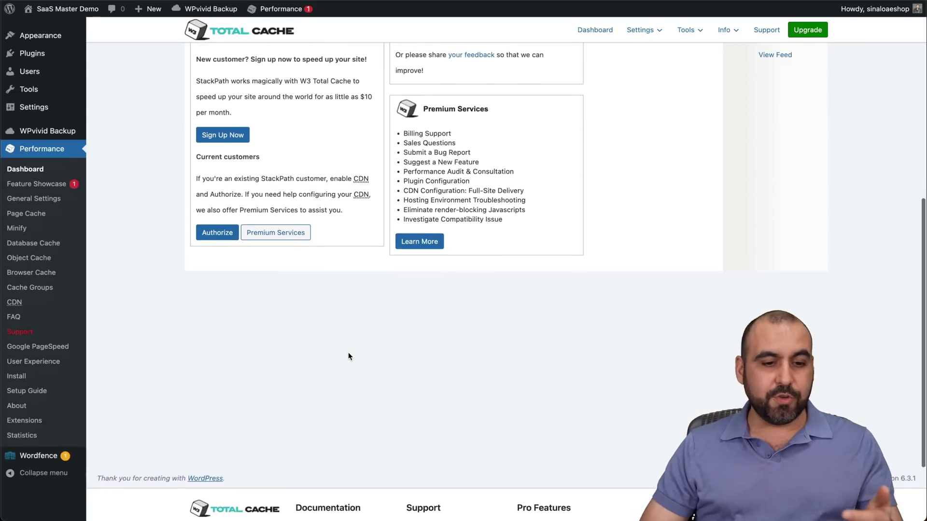
scroll(349, 356, up, 9)
scroll(349, 356, down, 3)
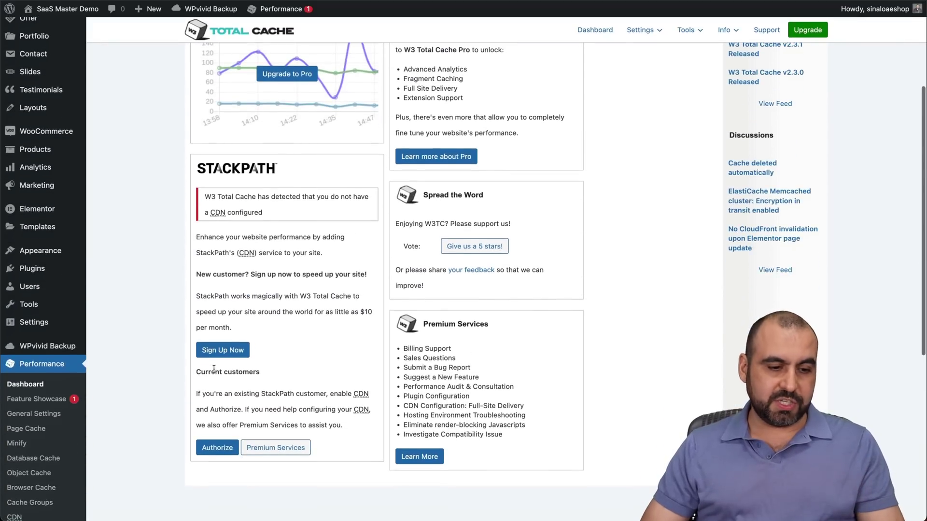
- Open W3 Total Cache's general settings, then its Page Cache page, and review the preload, purge policy, REST API and advanced options
click(42, 419)
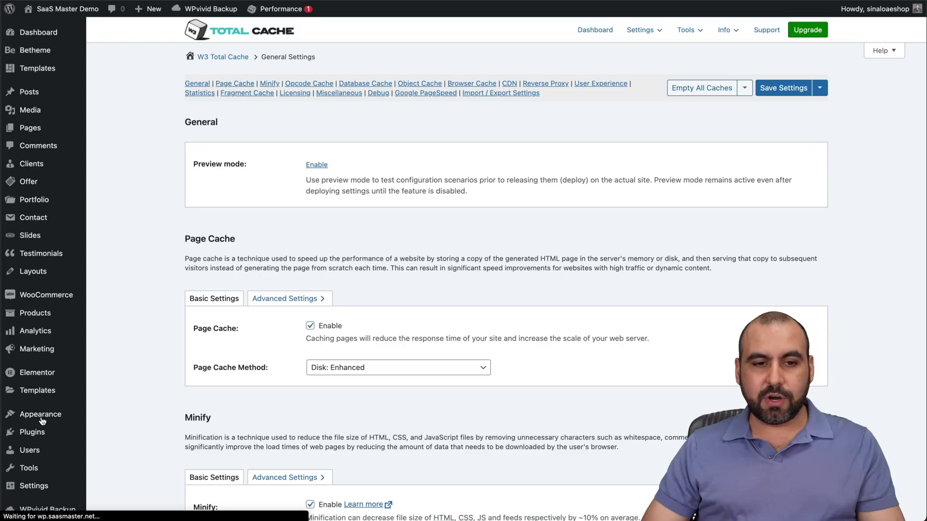
click(258, 82)
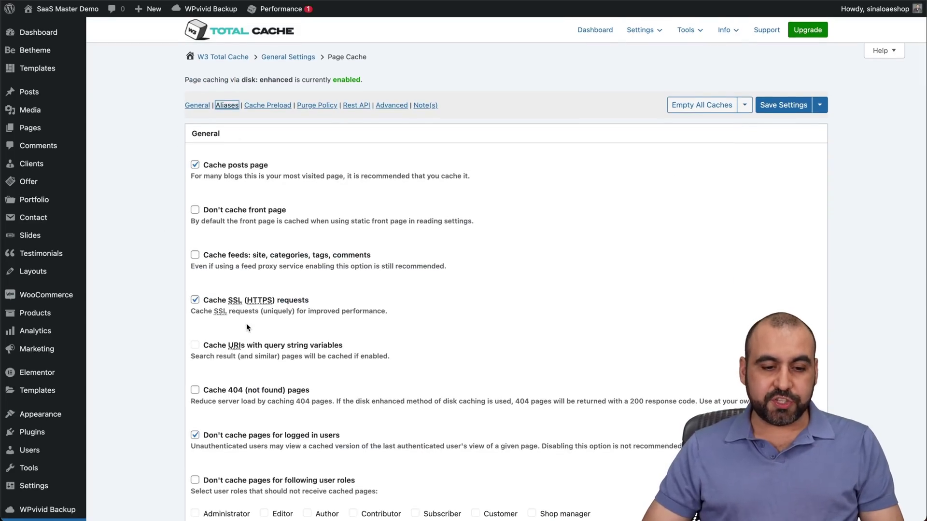
scroll(246, 324, down, 10)
scroll(248, 300, down, 3)
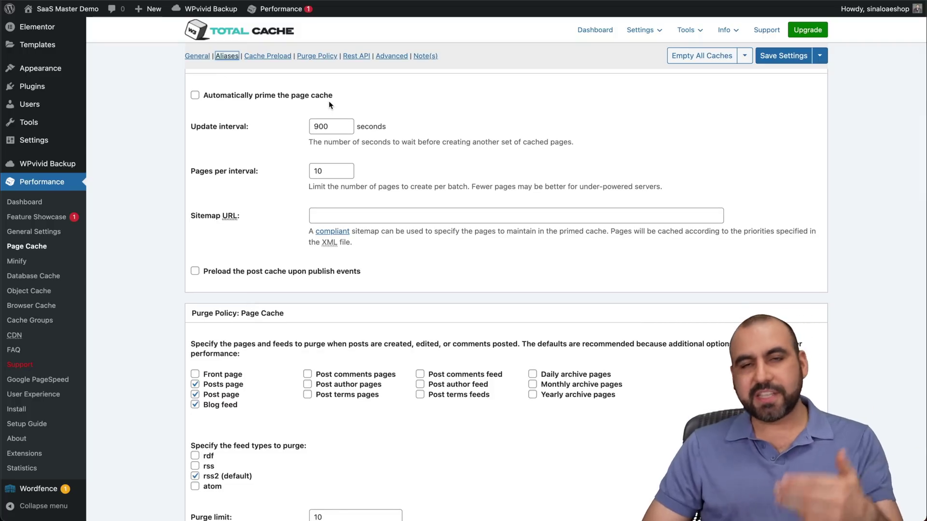
scroll(294, 231, down, 3)
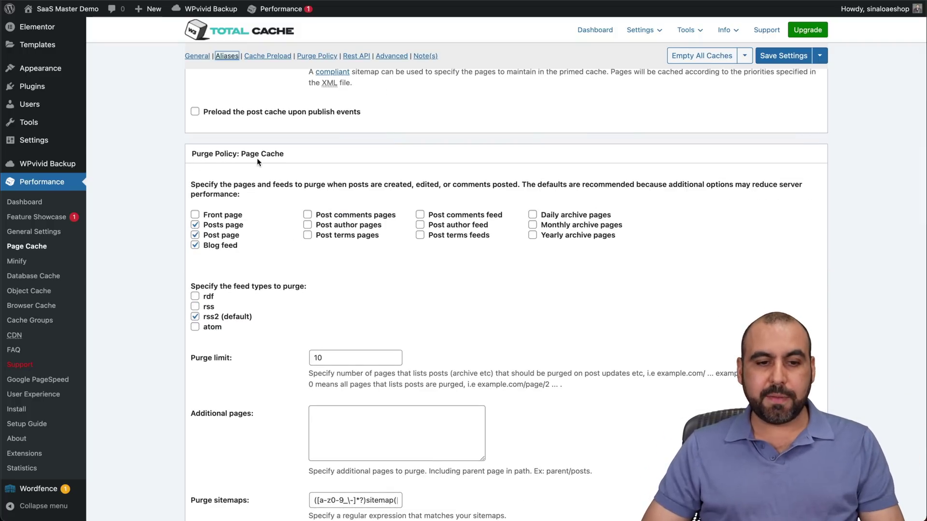
scroll(304, 255, down, 8)
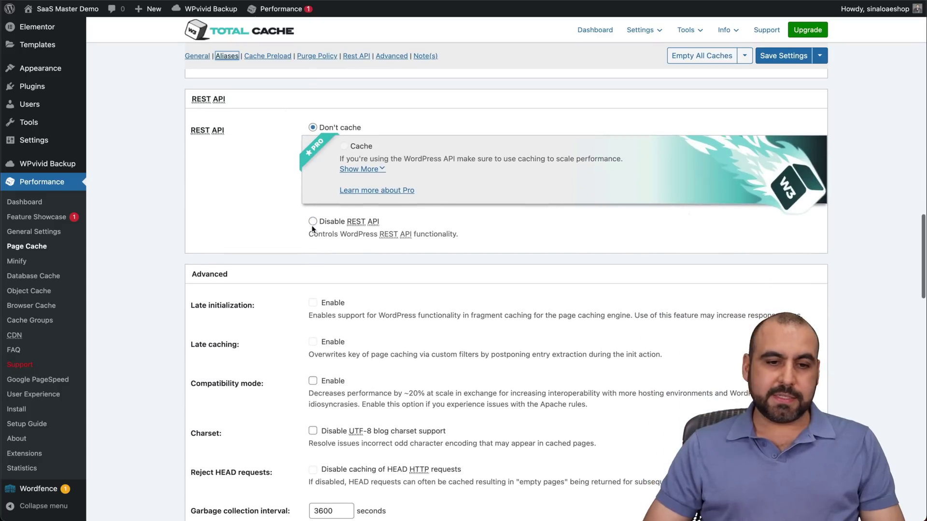
scroll(366, 152, down, 4)
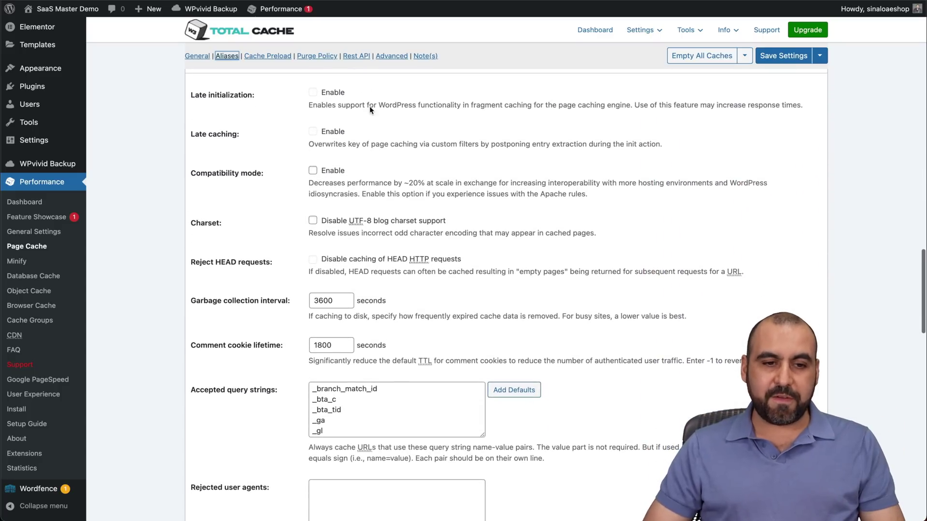
scroll(319, 379, down, 15)
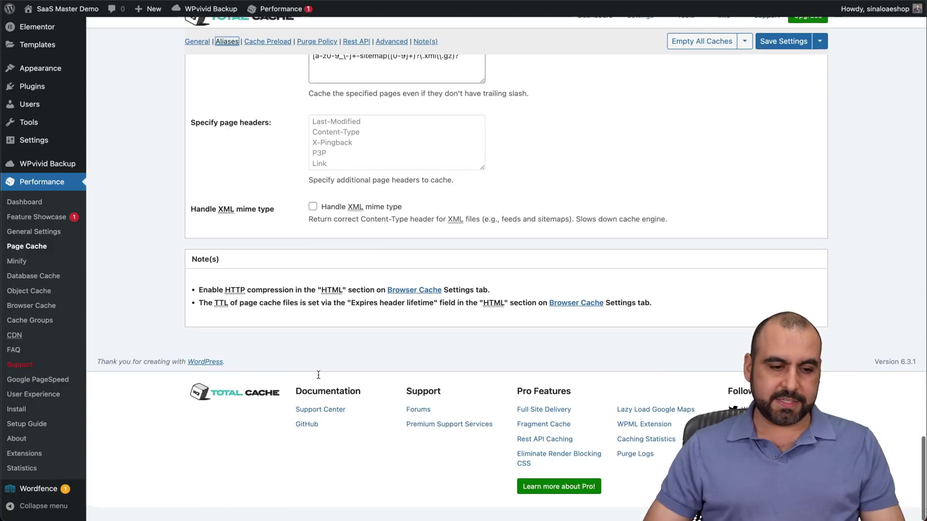
- Open W3 Total Cache's Minify page and review the General and HTML & XML settings
click(17, 263)
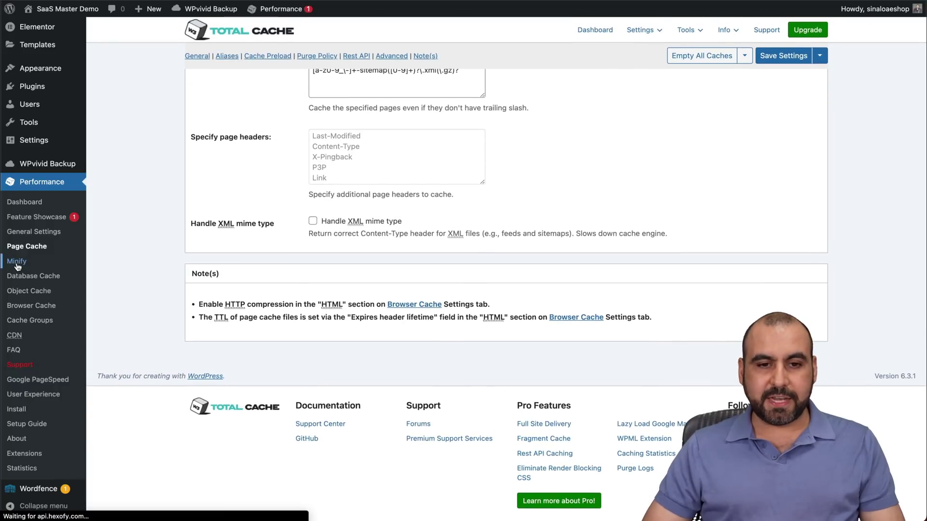
scroll(281, 302, down, 1)
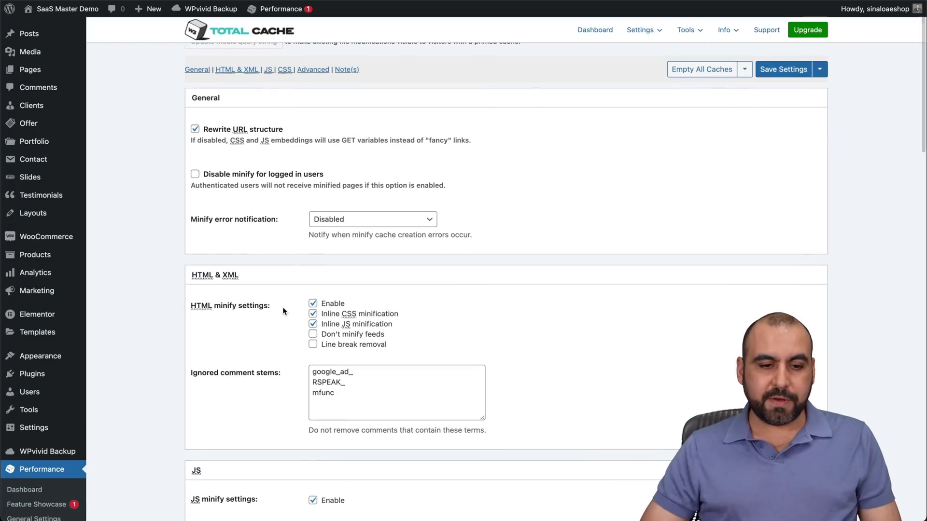
scroll(238, 287, down, 1)
scroll(238, 285, down, 2)
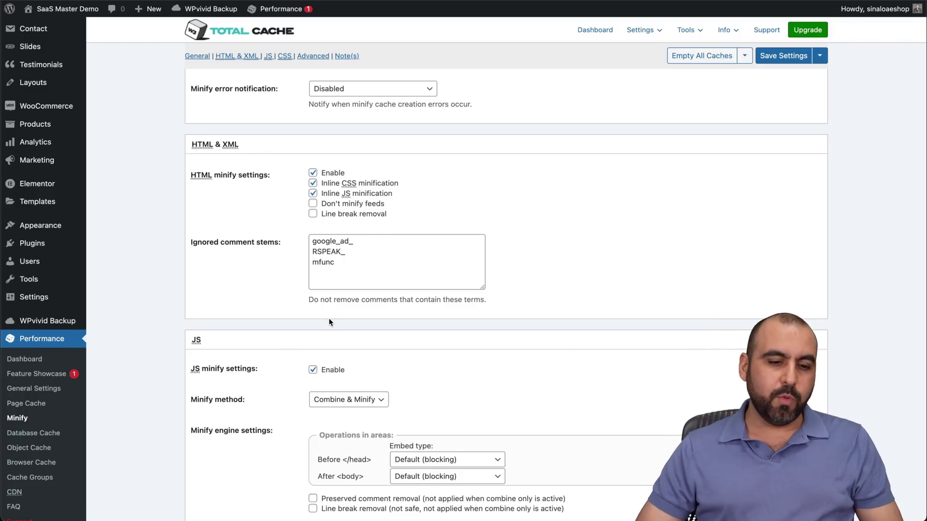
scroll(328, 317, down, 4)
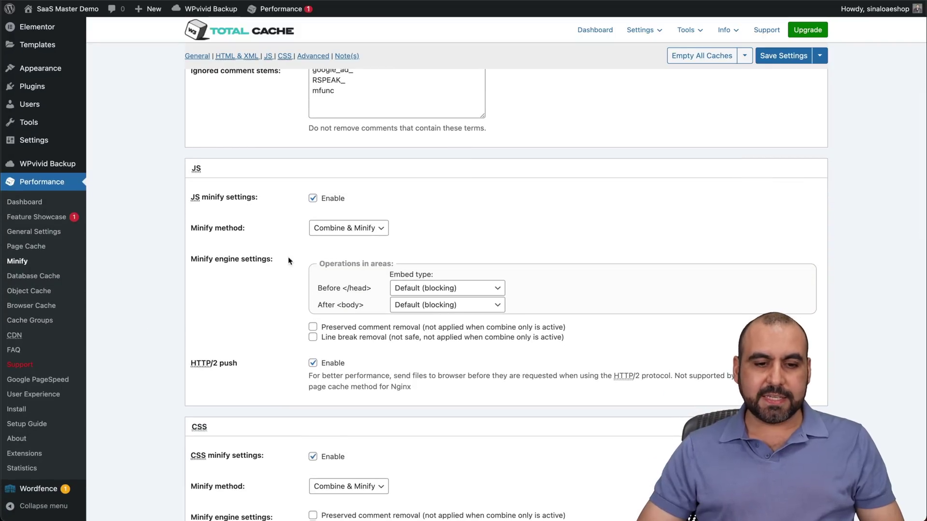
- Check the available JS minify methods, keeping Combine & Minify, and review the remaining JS, CSS and Advanced minify settings
click(364, 229)
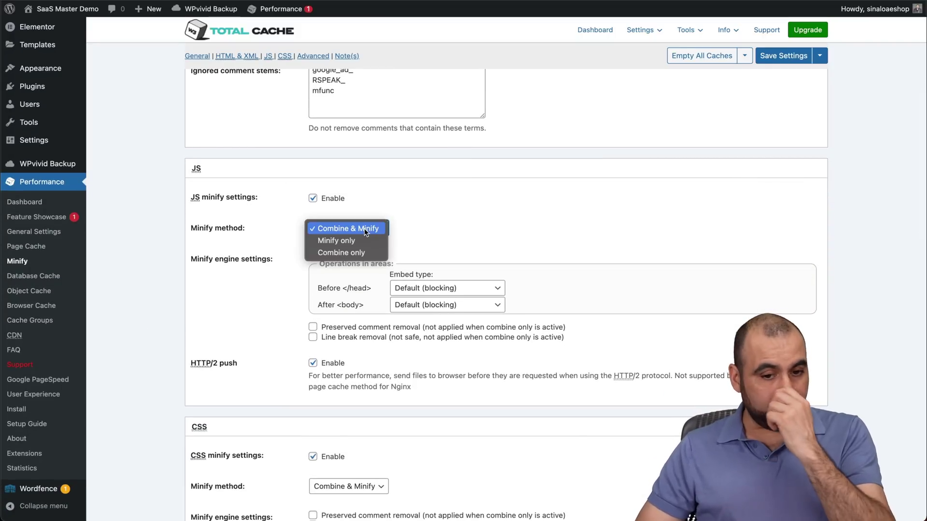
click(456, 246)
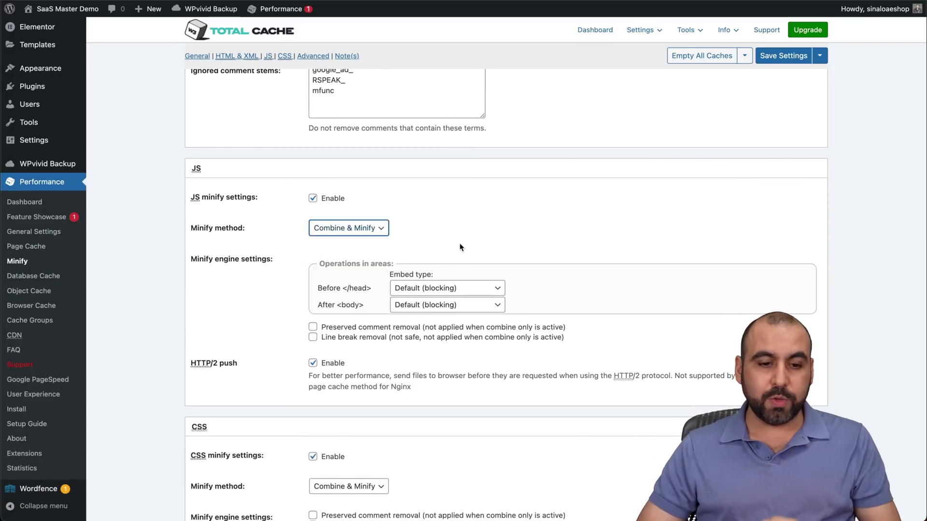
scroll(461, 247, down, 2)
scroll(222, 186, down, 3)
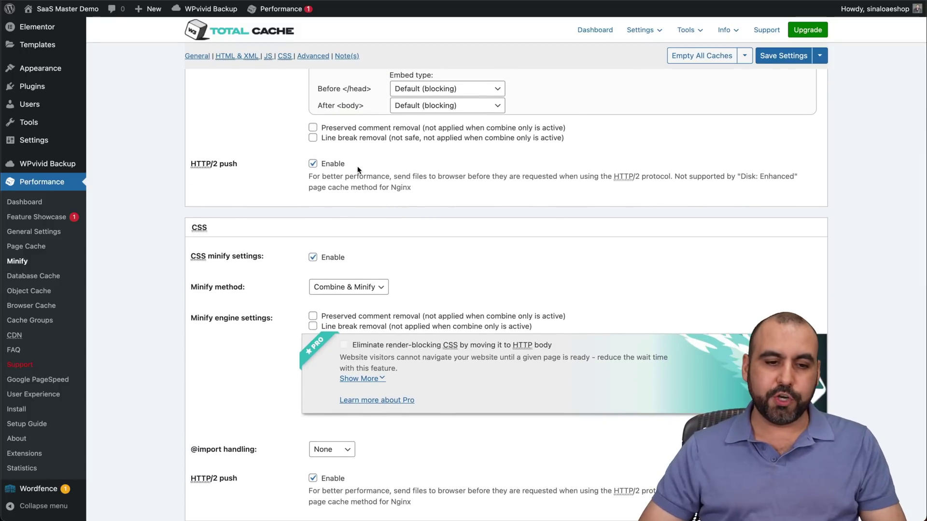
scroll(358, 206, down, 2)
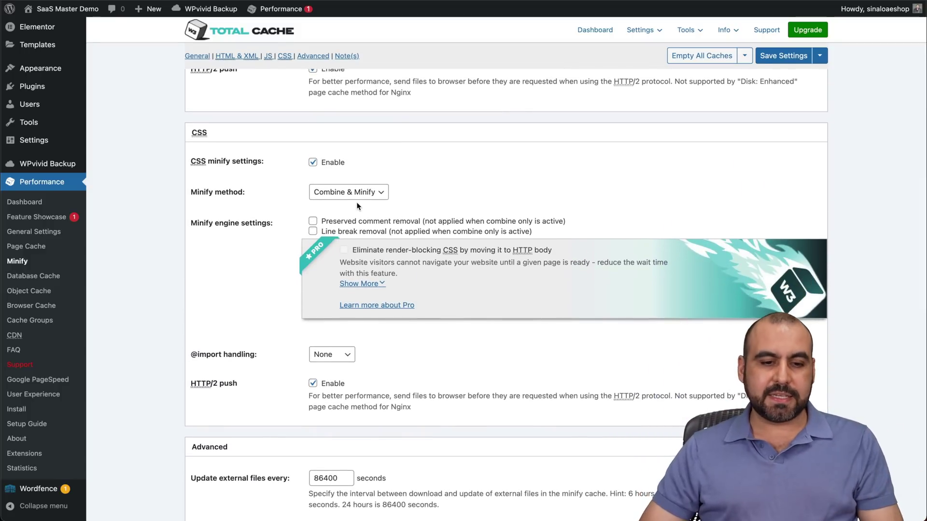
scroll(267, 264, down, 5)
scroll(290, 283, down, 10)
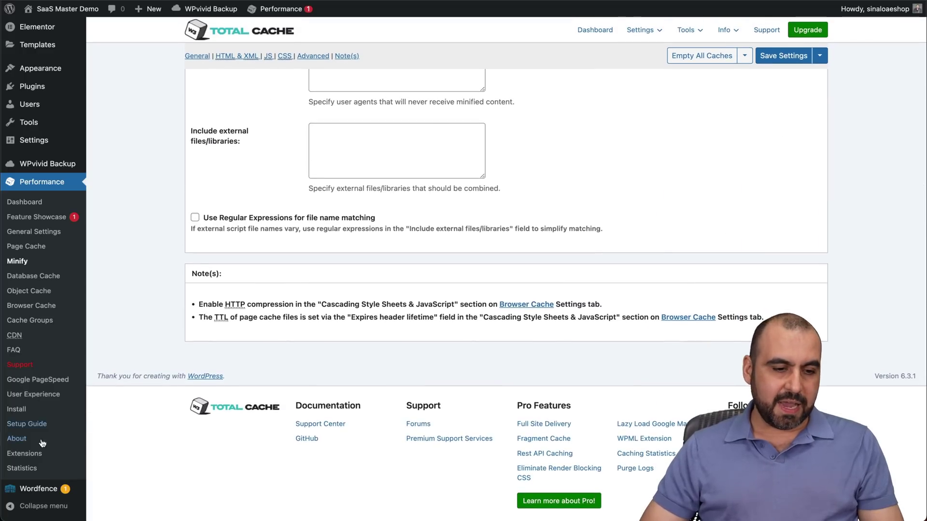
- Open the Database Cache page and review its cache lifetime, ignored query stems and rejected query words
click(54, 277)
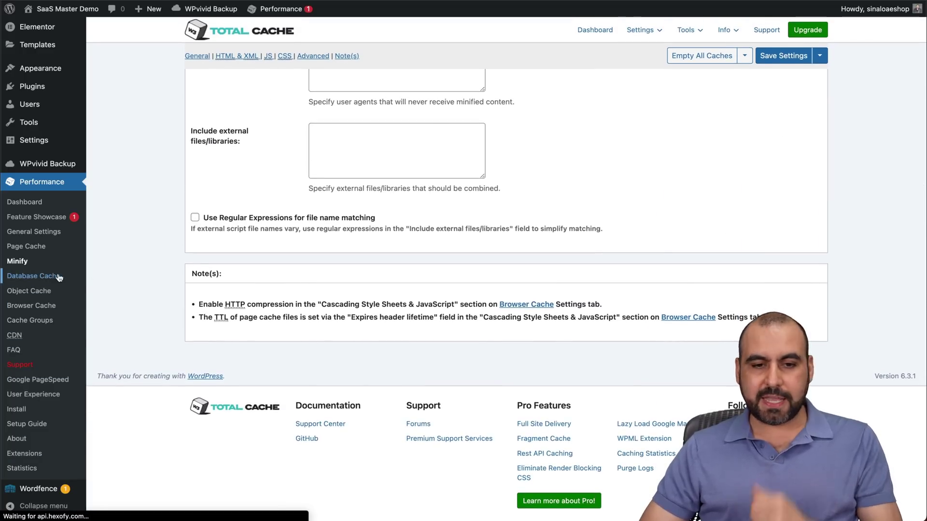
scroll(261, 338, down, 4)
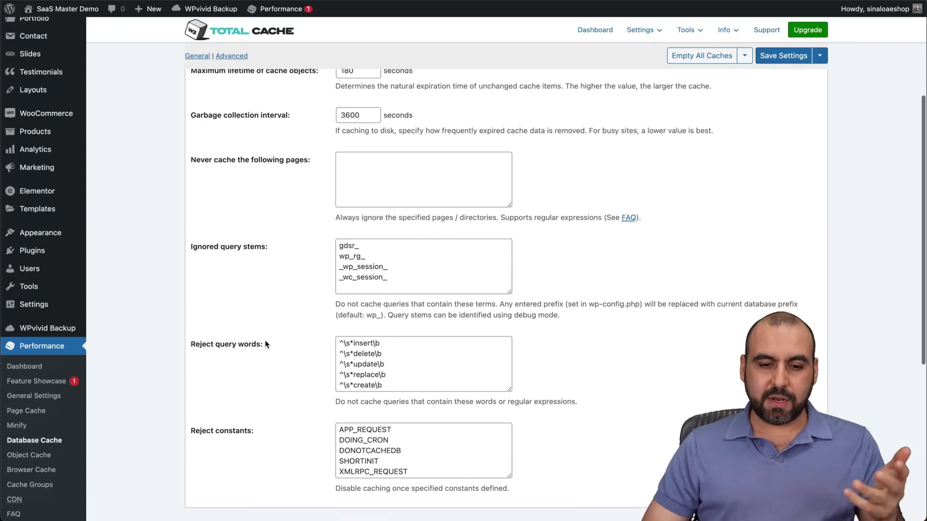
scroll(265, 344, down, 6)
scroll(241, 333, up, 3)
- Look over the Object Cache page, then open the Browser Cache page and review its general header and compression settings
click(36, 268)
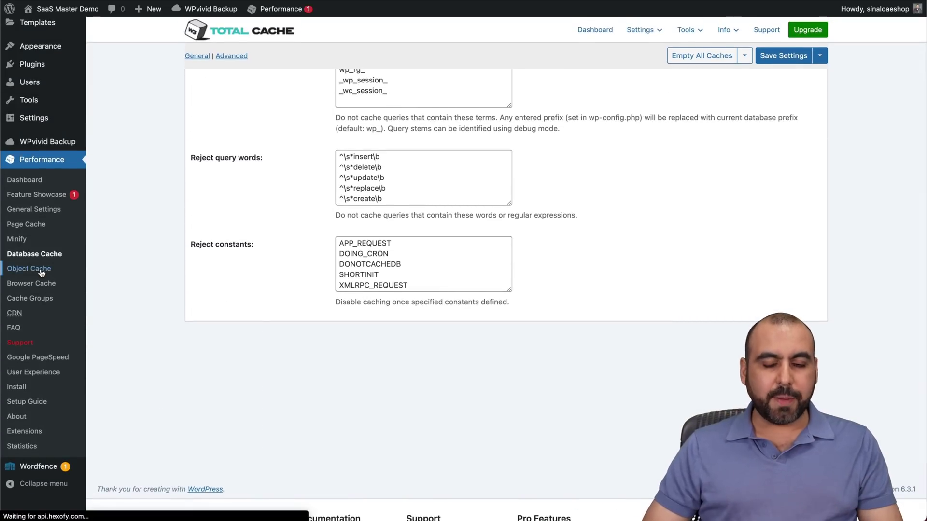
scroll(282, 415, down, 8)
scroll(272, 416, up, 6)
scroll(270, 415, down, 6)
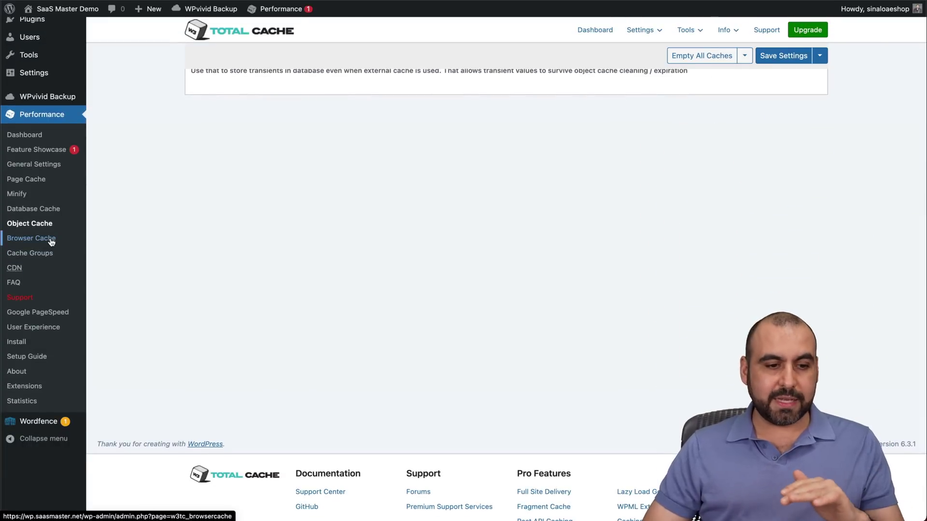
click(51, 239)
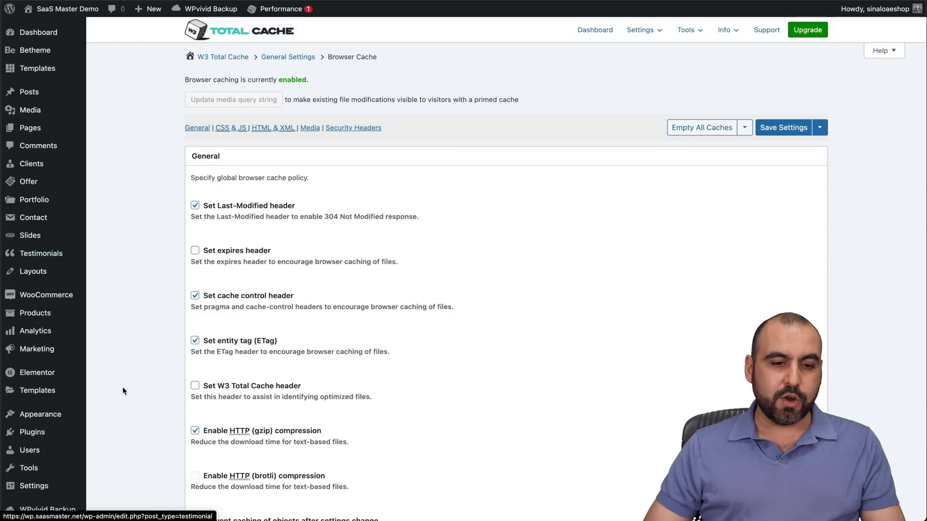
scroll(122, 389, down, 7)
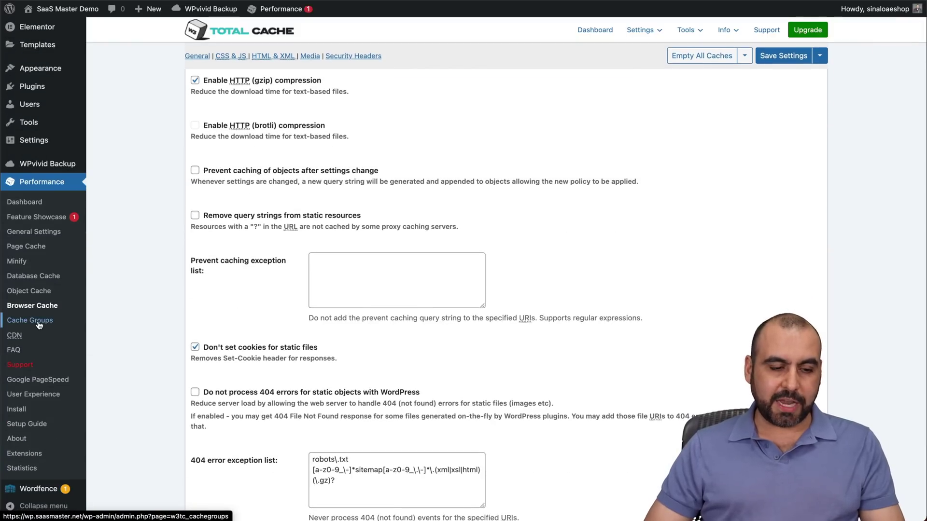
- Open the CDN page, review its hosting, StackPath configuration and advanced file settings, and return to the plugins list
click(16, 337)
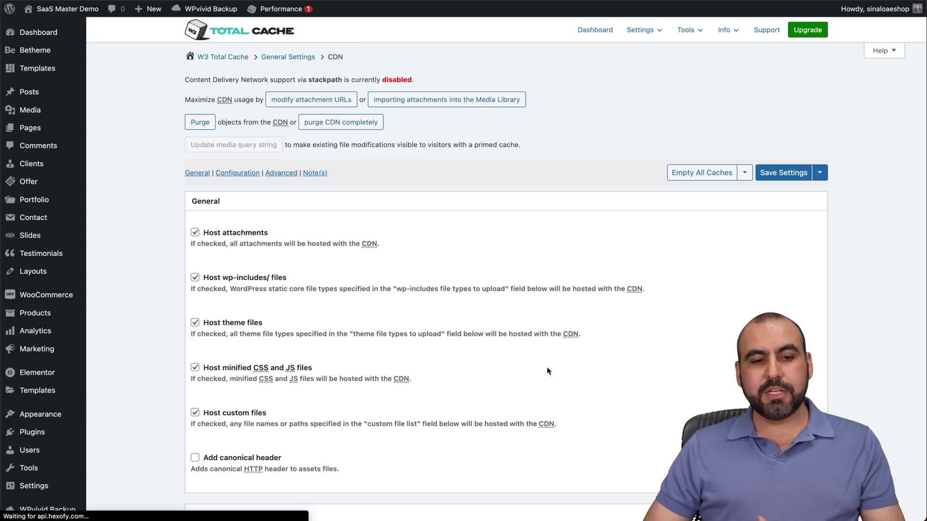
scroll(548, 371, down, 3)
scroll(548, 372, down, 12)
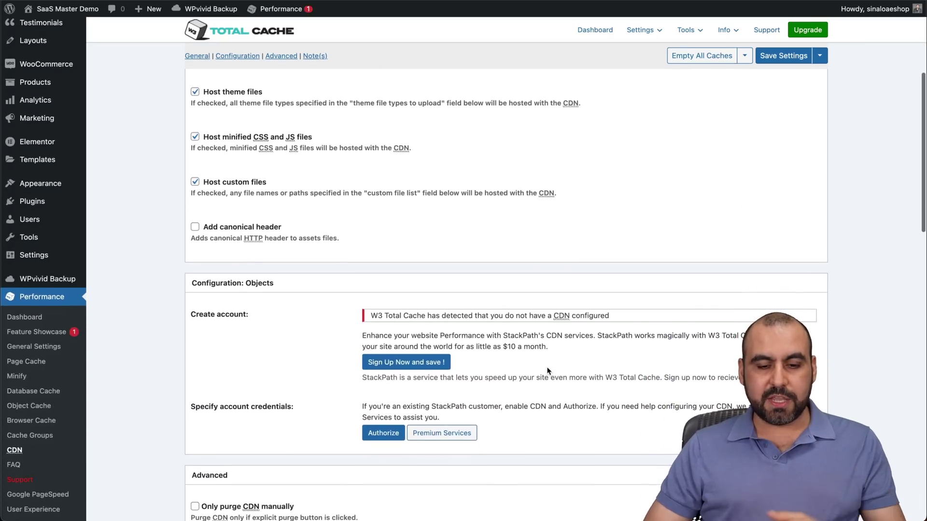
scroll(548, 371, down, 10)
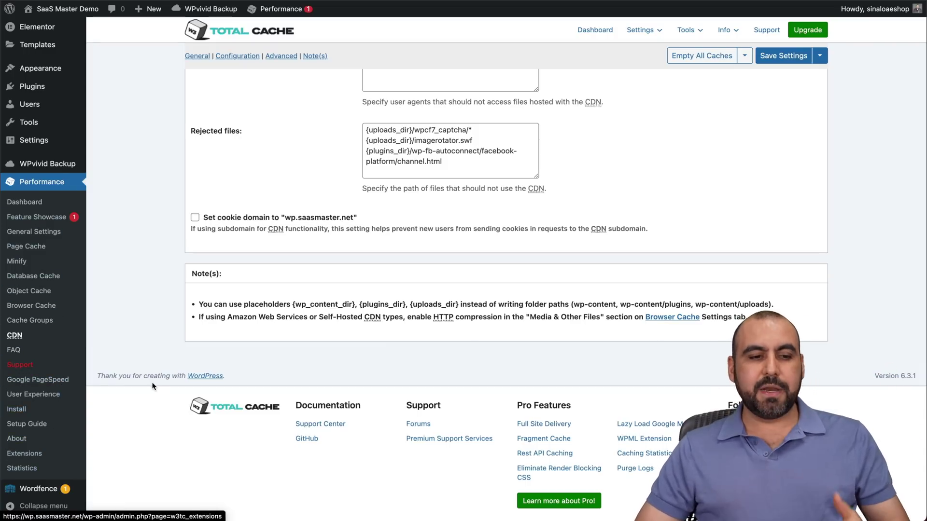
scroll(152, 387, up, 4)
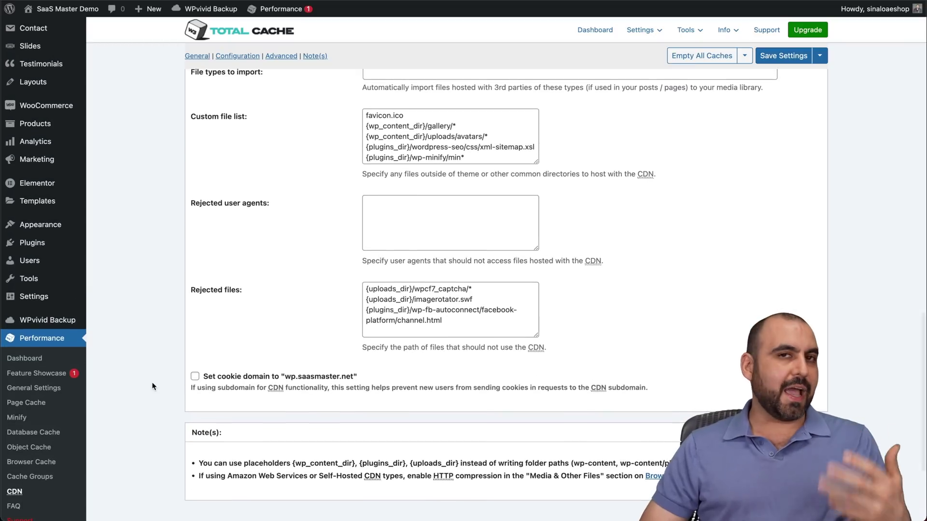
scroll(152, 386, up, 1)
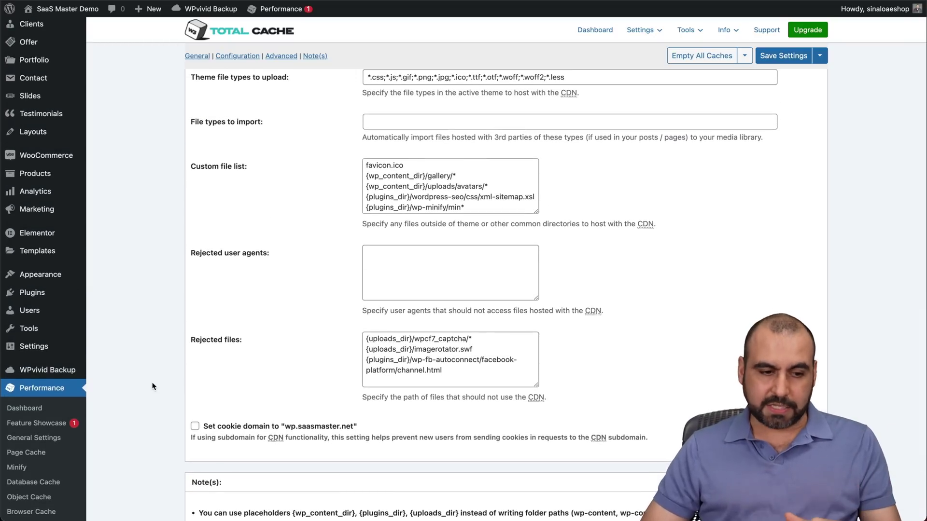
click(38, 297)
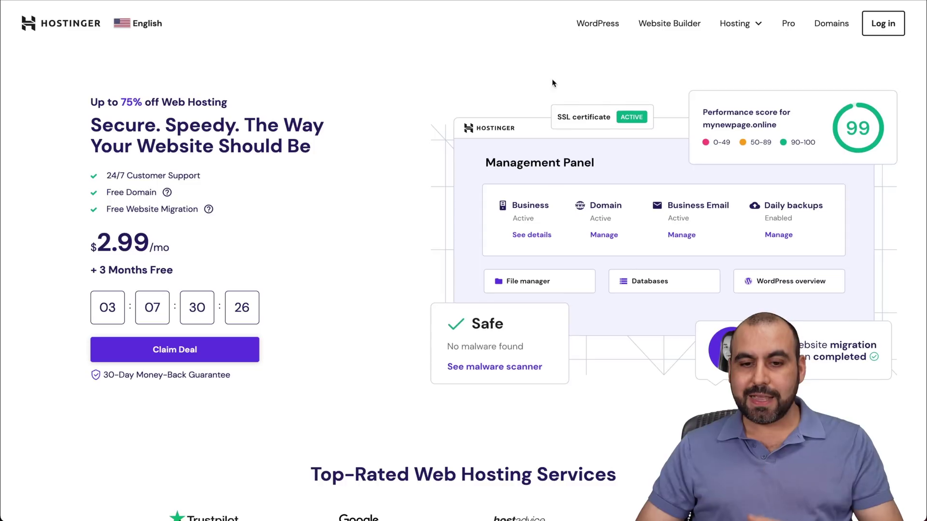
- Switch to Hostinger's web hosting page and look over the available hosting plans
scroll(555, 227, down, 10)
scroll(554, 227, down, 3)
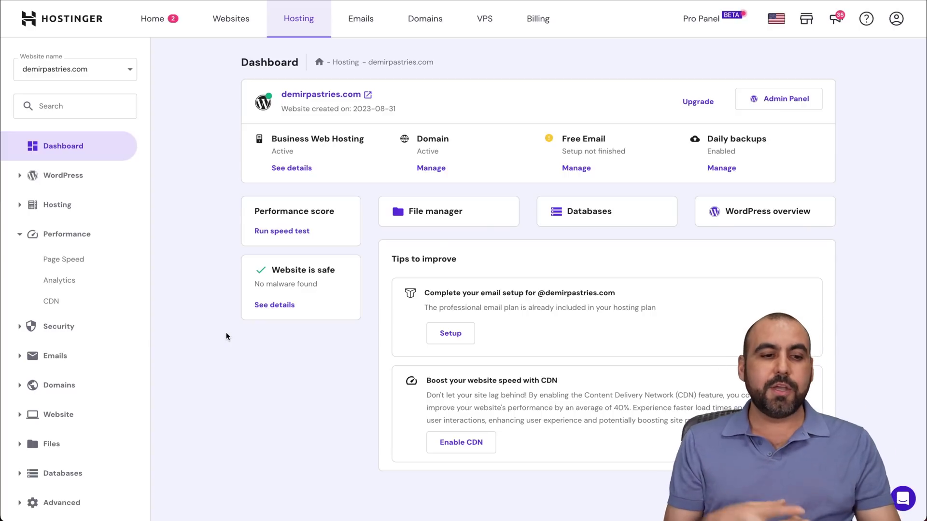
- View the Page Speed, Analytics and CDN performance pages for demirpastries.com in Hostinger's panel, then return to the hosting plans page
click(76, 258)
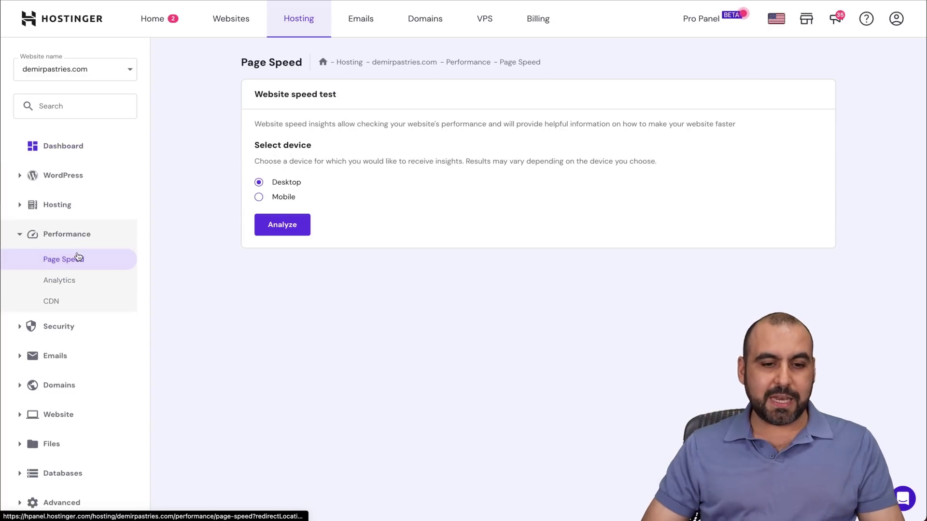
click(63, 280)
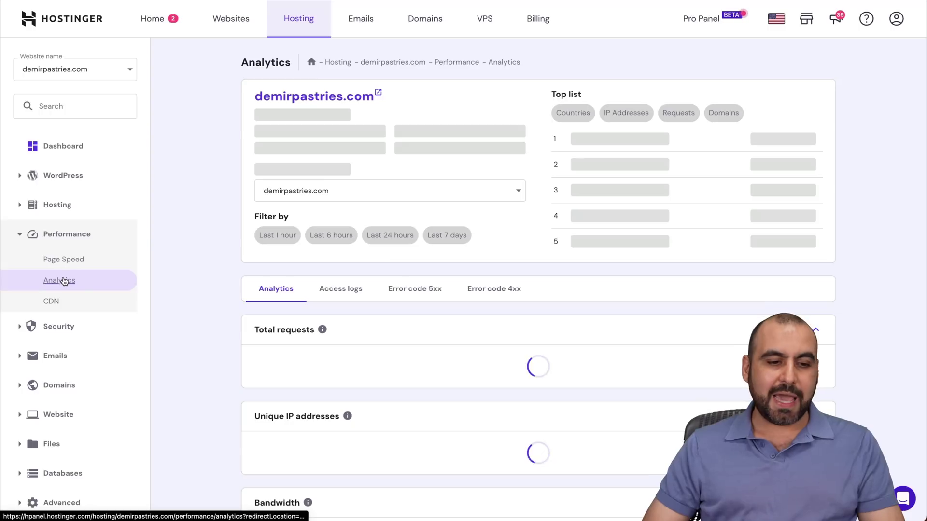
click(51, 302)
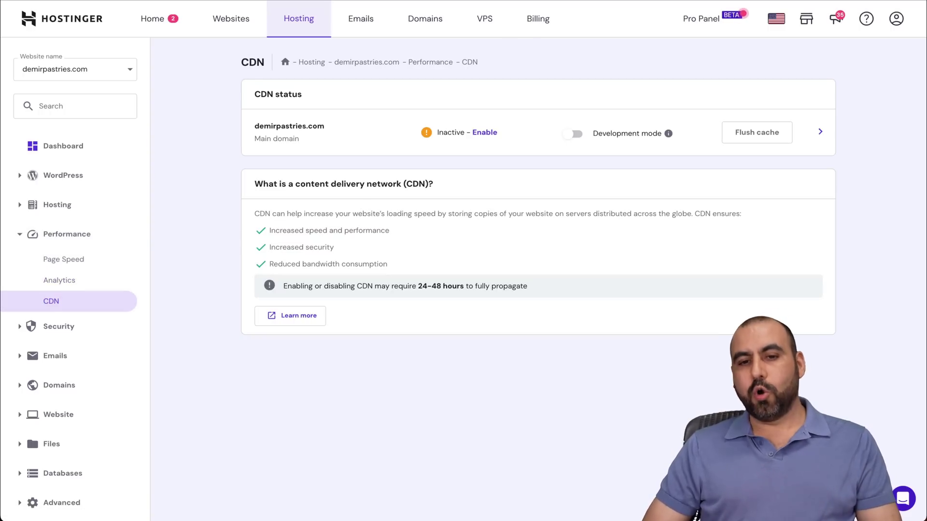
click(541, 4)
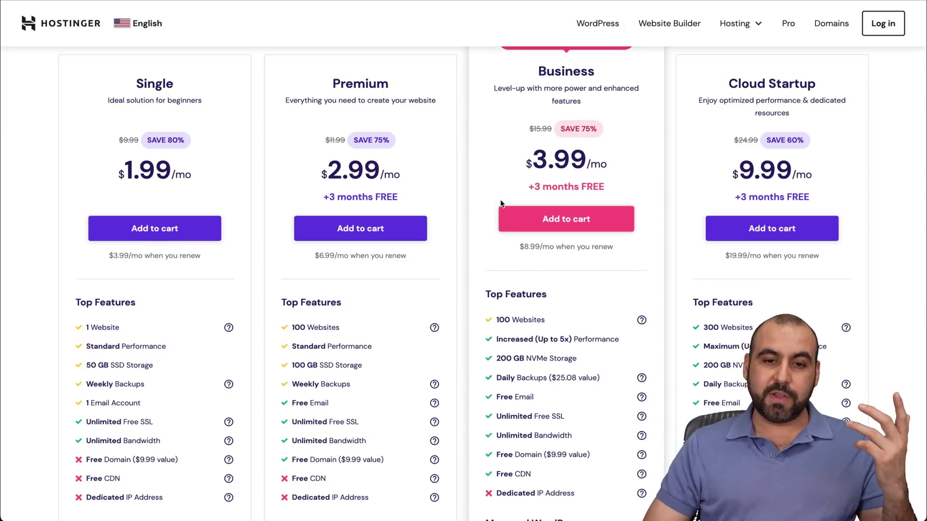